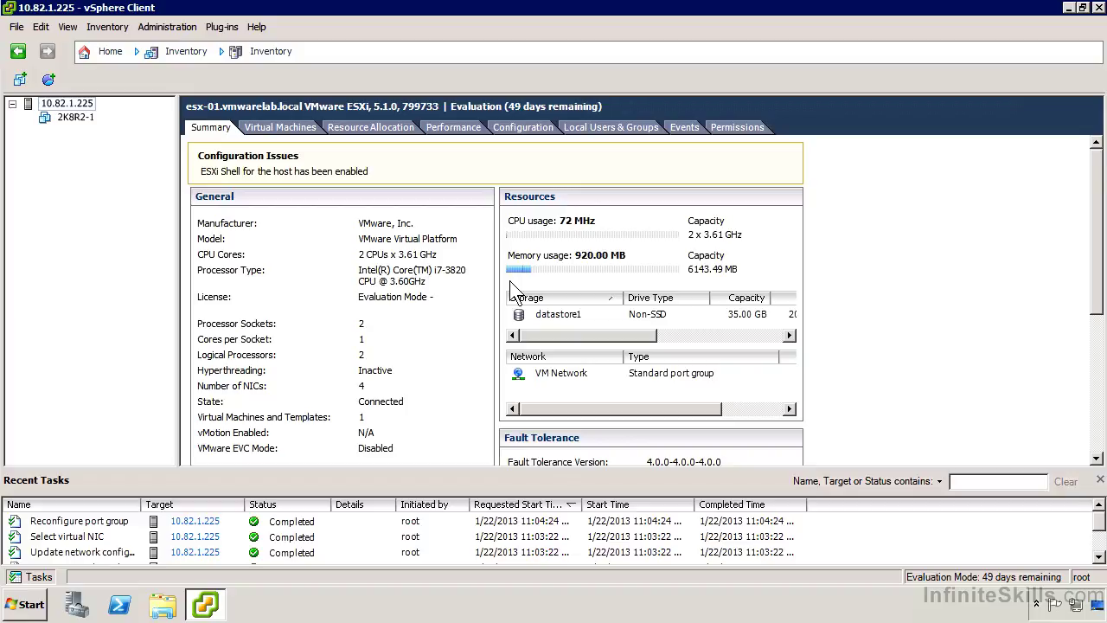
# Start a new Typical virtual machine on the host, name it W2K8R2-2, and store it on datastore1
pyautogui.rightClick(84, 108)
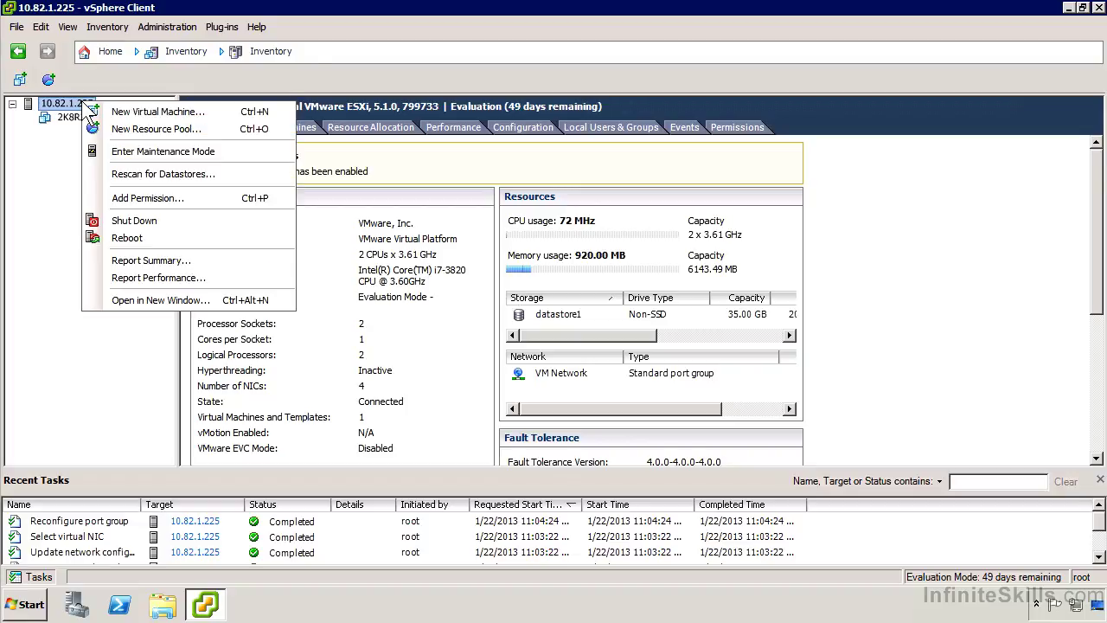
pyautogui.click(197, 117)
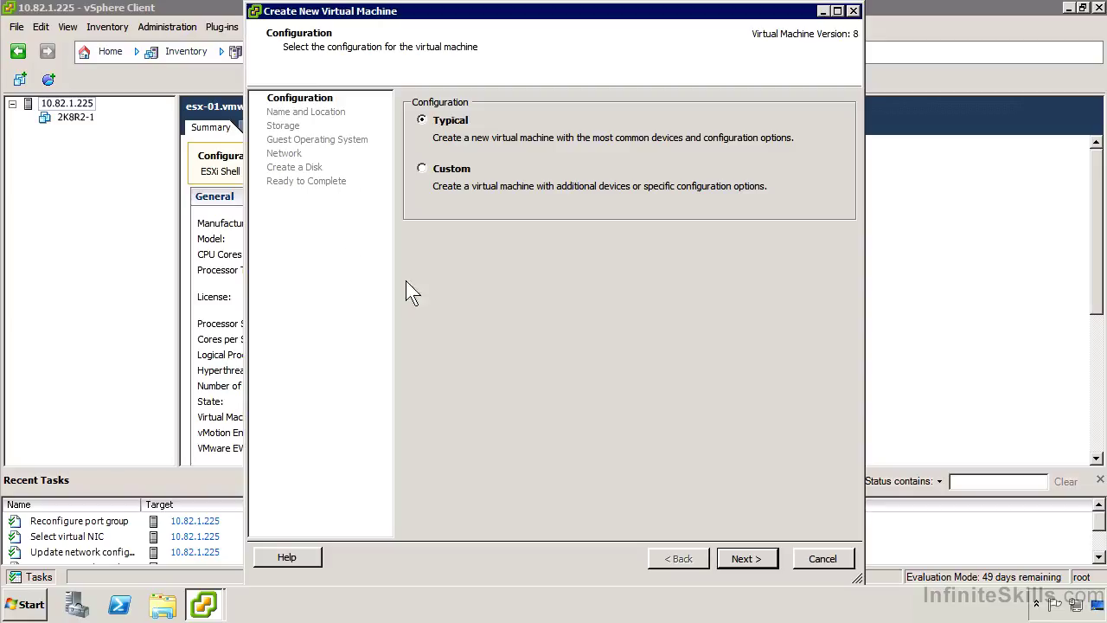
pyautogui.click(744, 559)
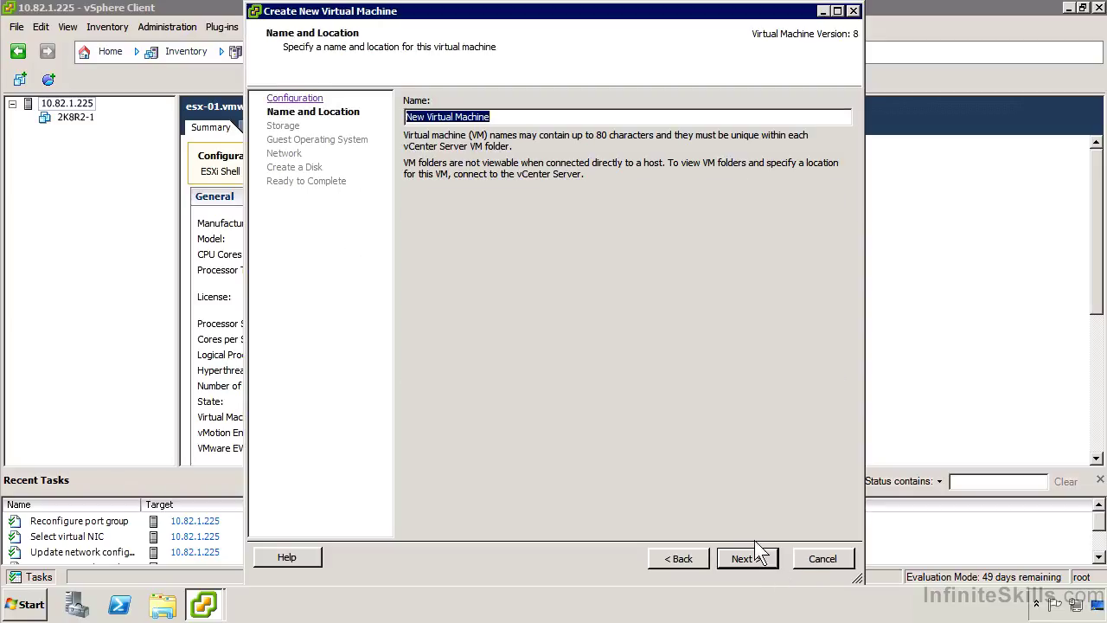
pyautogui.write('W2')
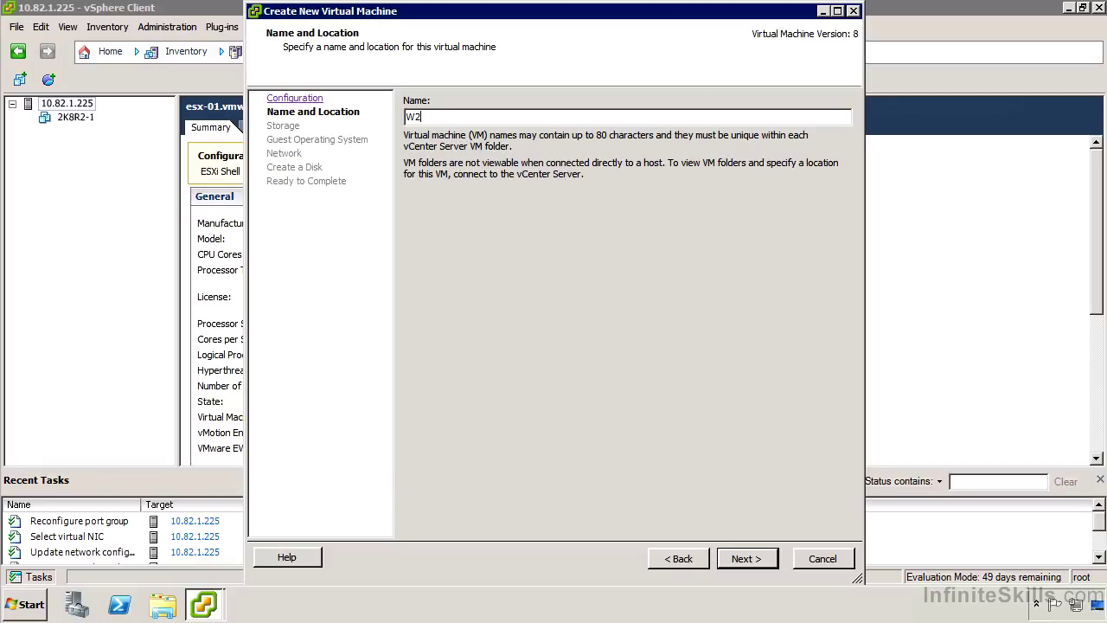
pyautogui.write('K8R2-2')
pyautogui.click(747, 558)
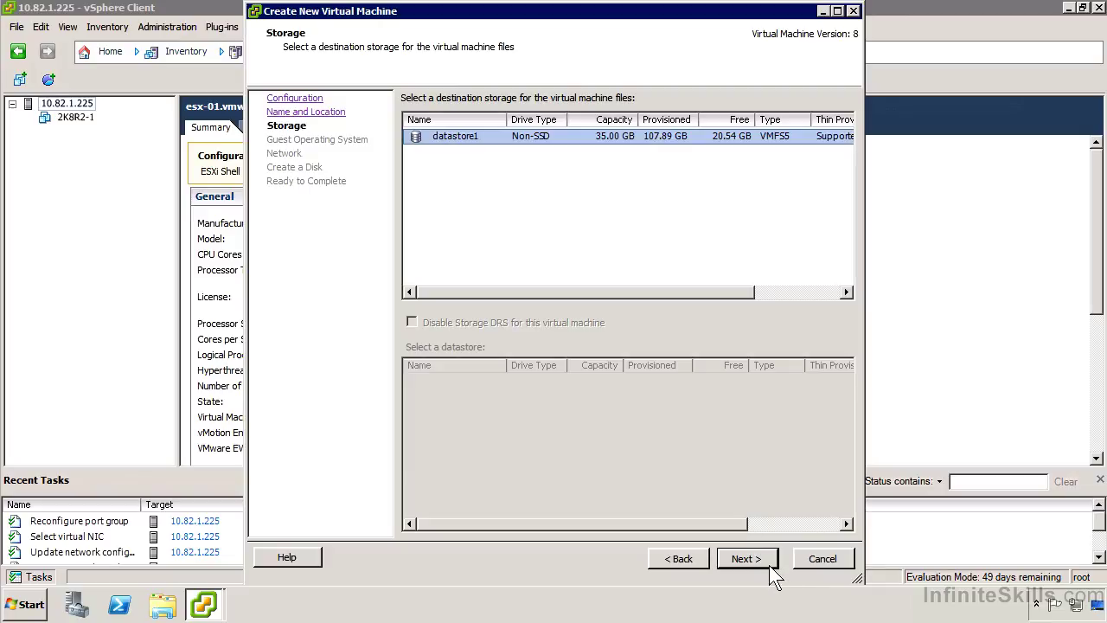
pyautogui.click(769, 564)
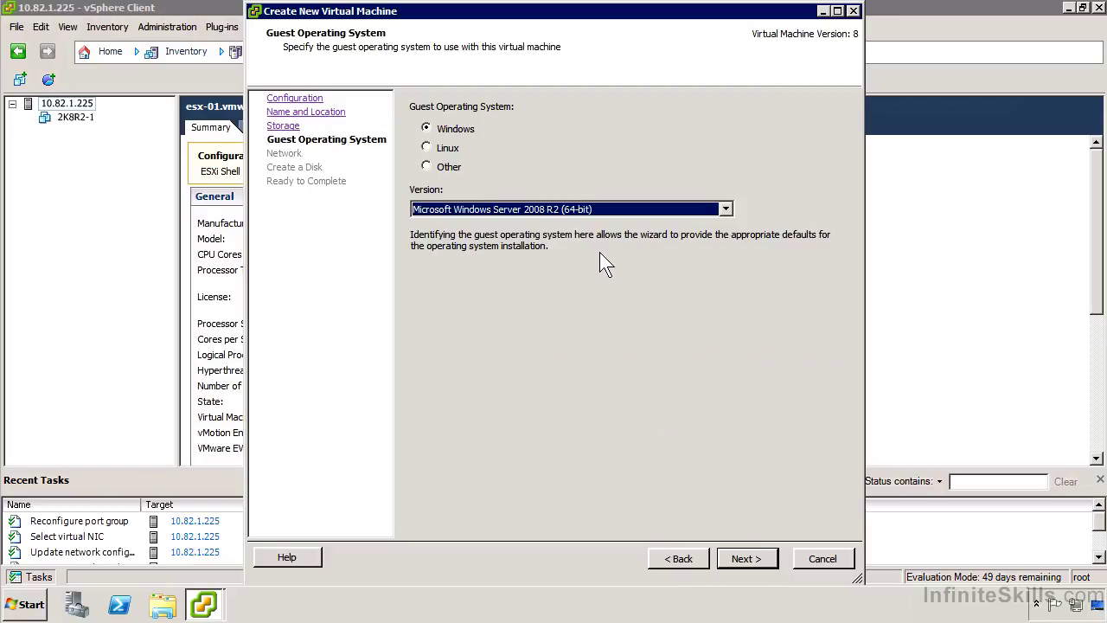
# Examine the versions offered for Windows, Linux and Other guest operating systems
pyautogui.click(617, 211)
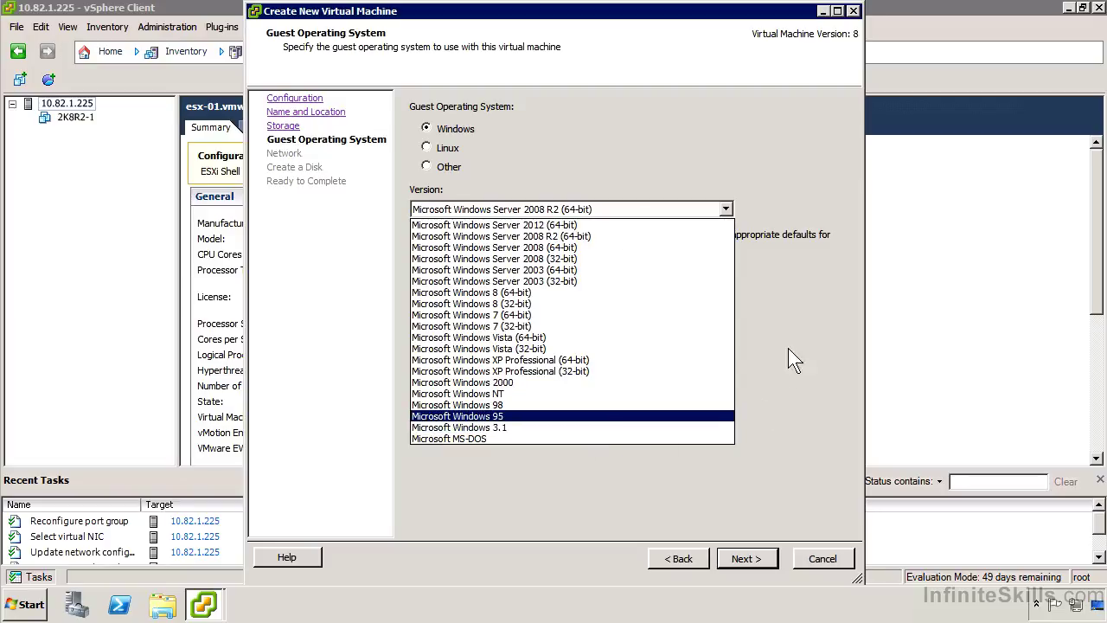
pyautogui.click(752, 279)
pyautogui.click(458, 148)
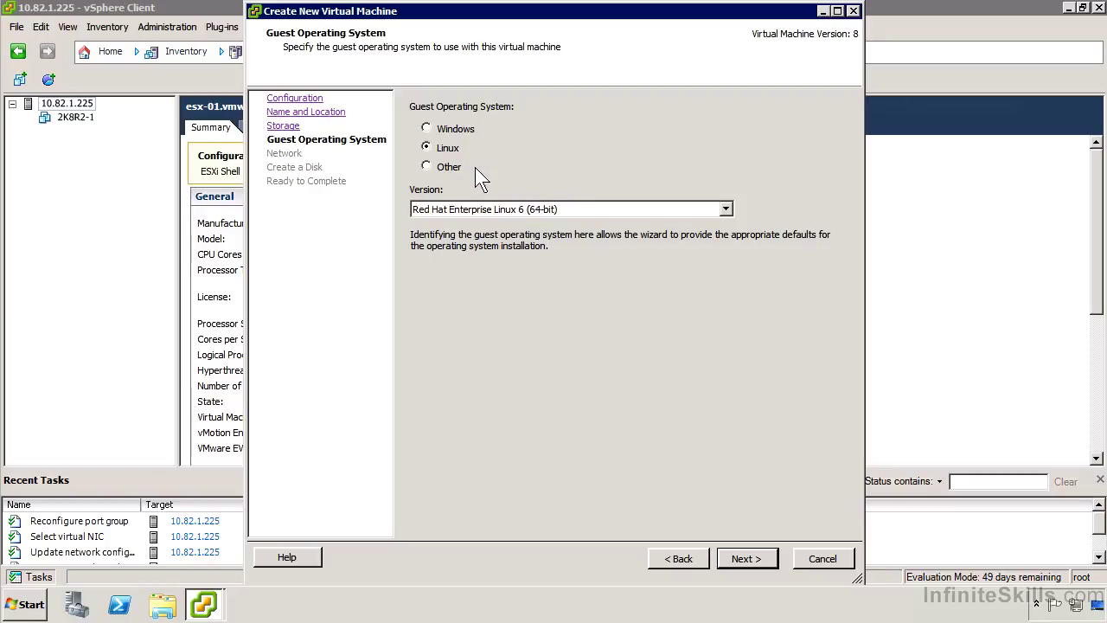
pyautogui.click(559, 212)
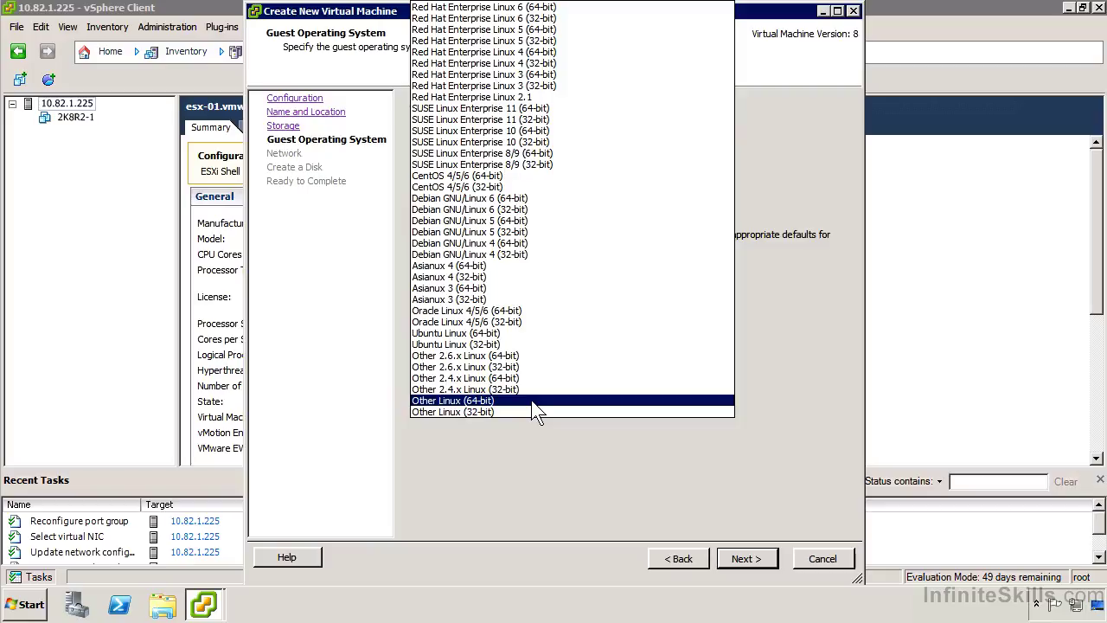
pyautogui.click(527, 483)
pyautogui.click(447, 166)
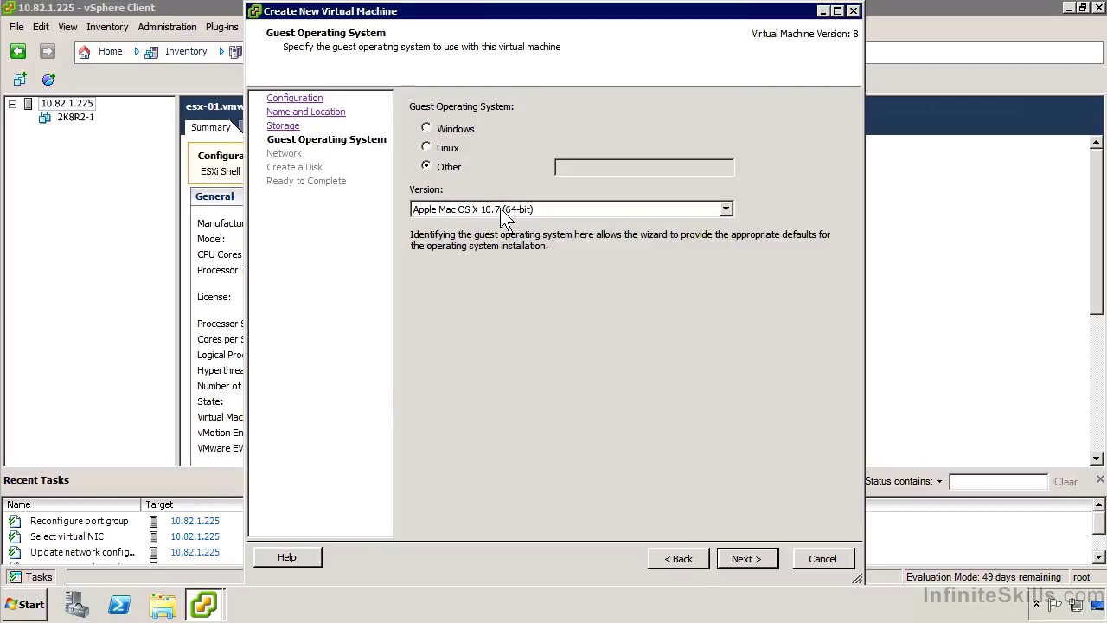
pyautogui.click(501, 209)
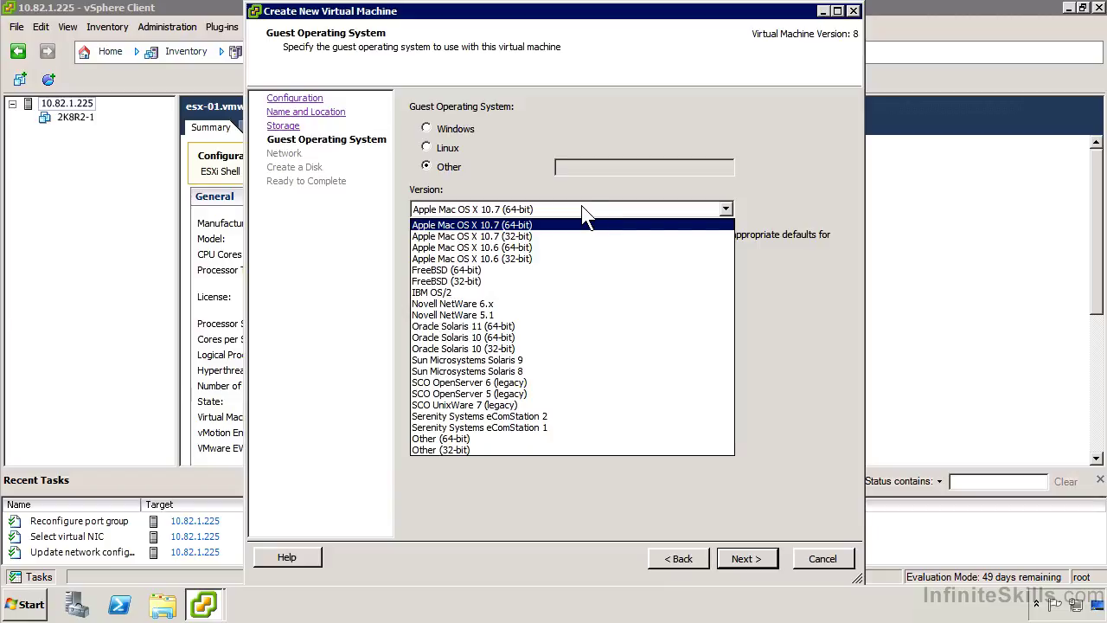
pyautogui.click(584, 214)
# Choose Windows with Microsoft Windows Server 2008 R2 (64-bit) as the guest operating system
pyautogui.click(446, 127)
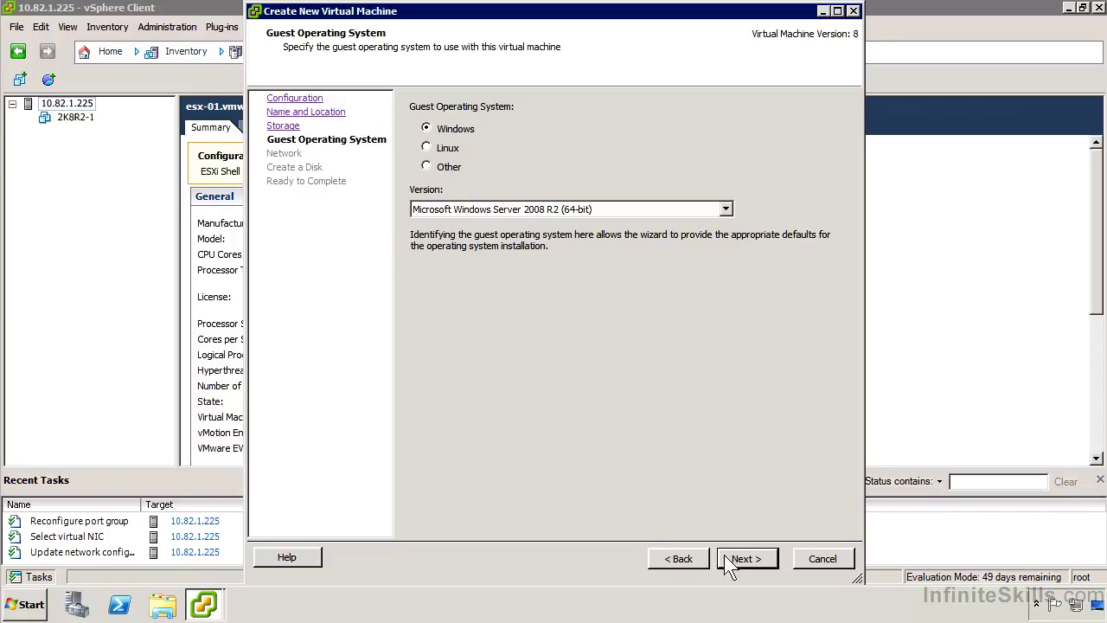
pyautogui.click(745, 564)
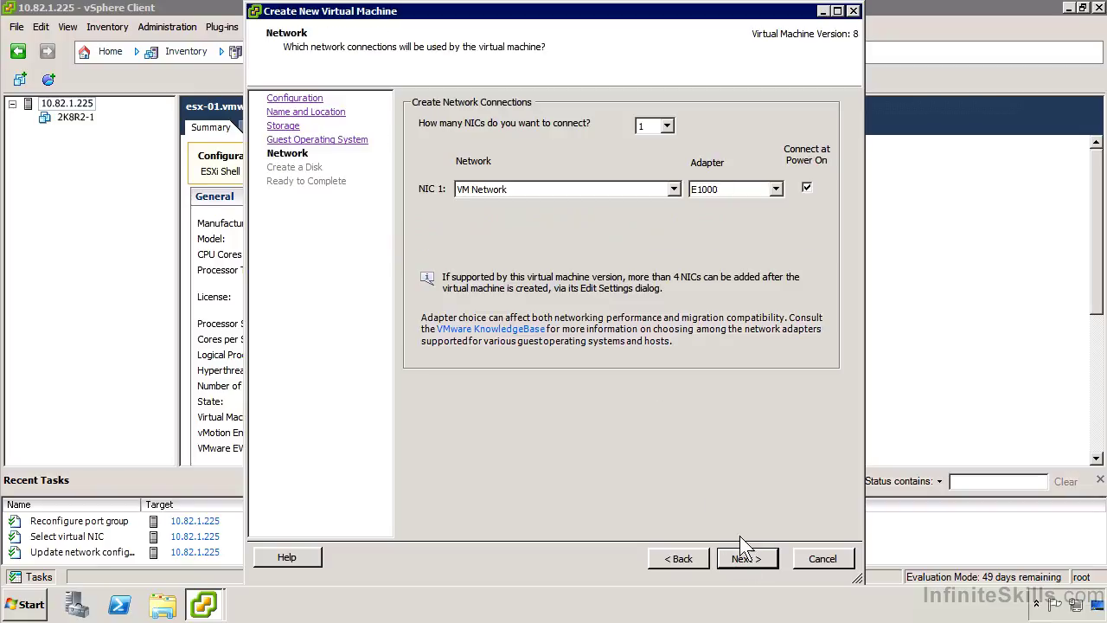
# Try connecting 2 NICs, check the networks available for each, and return to 1 NIC
pyautogui.click(667, 126)
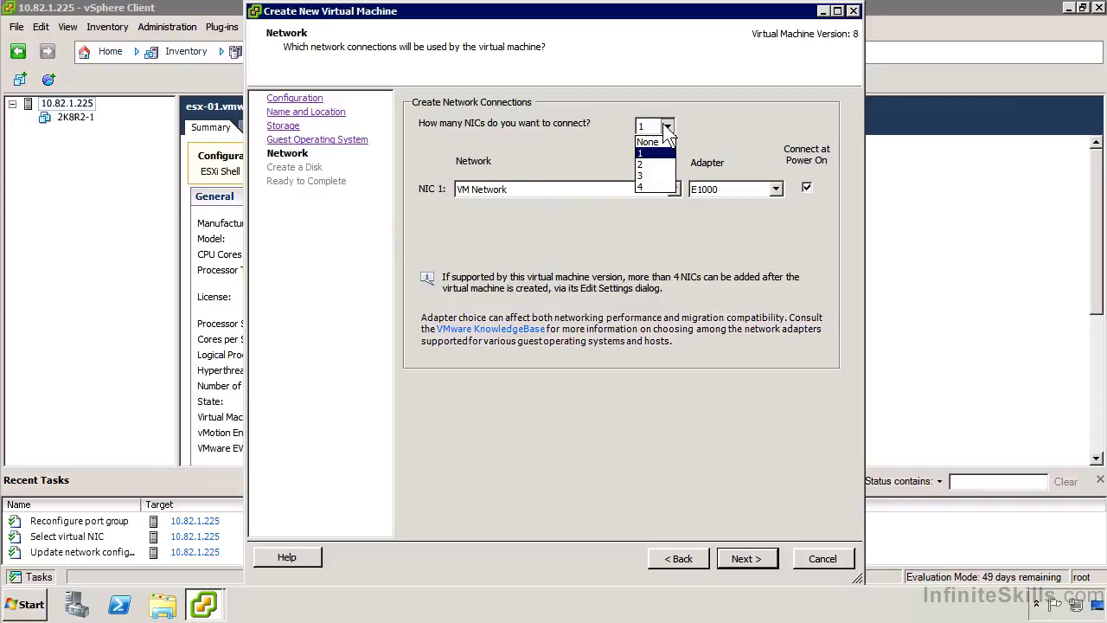
pyautogui.click(649, 166)
pyautogui.click(500, 192)
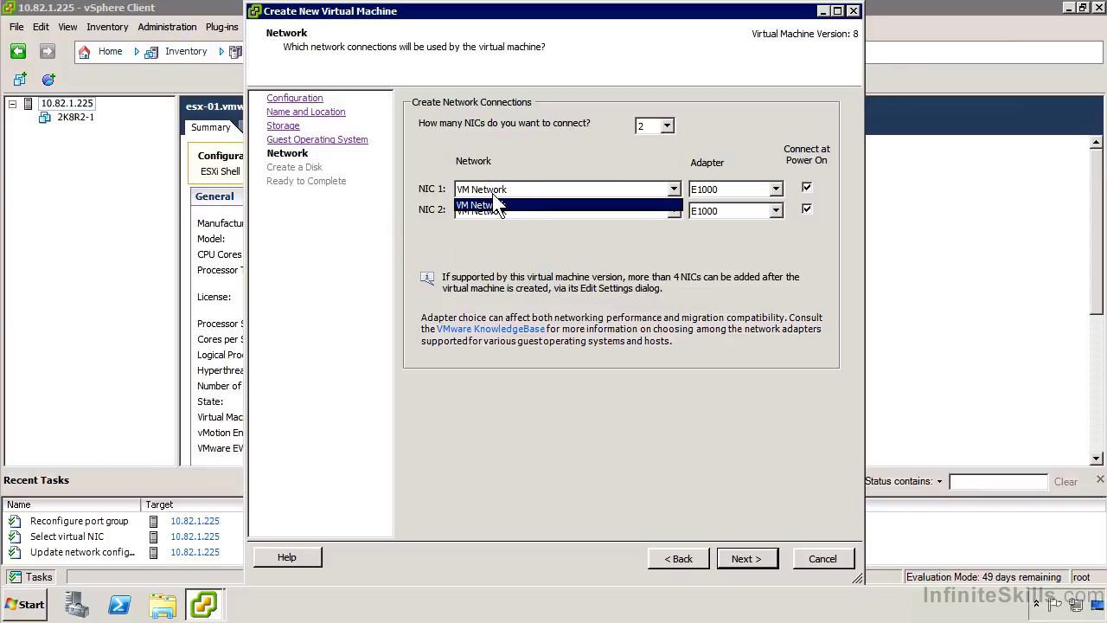
pyautogui.click(519, 205)
pyautogui.click(518, 211)
pyautogui.click(519, 211)
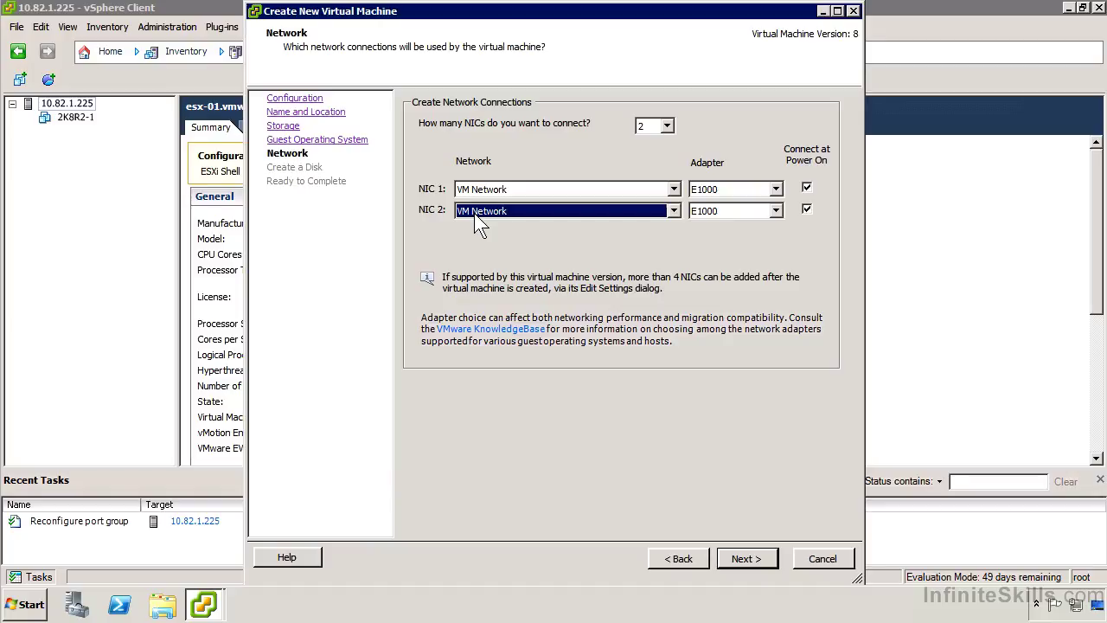
pyautogui.click(477, 214)
pyautogui.click(484, 227)
pyautogui.click(667, 127)
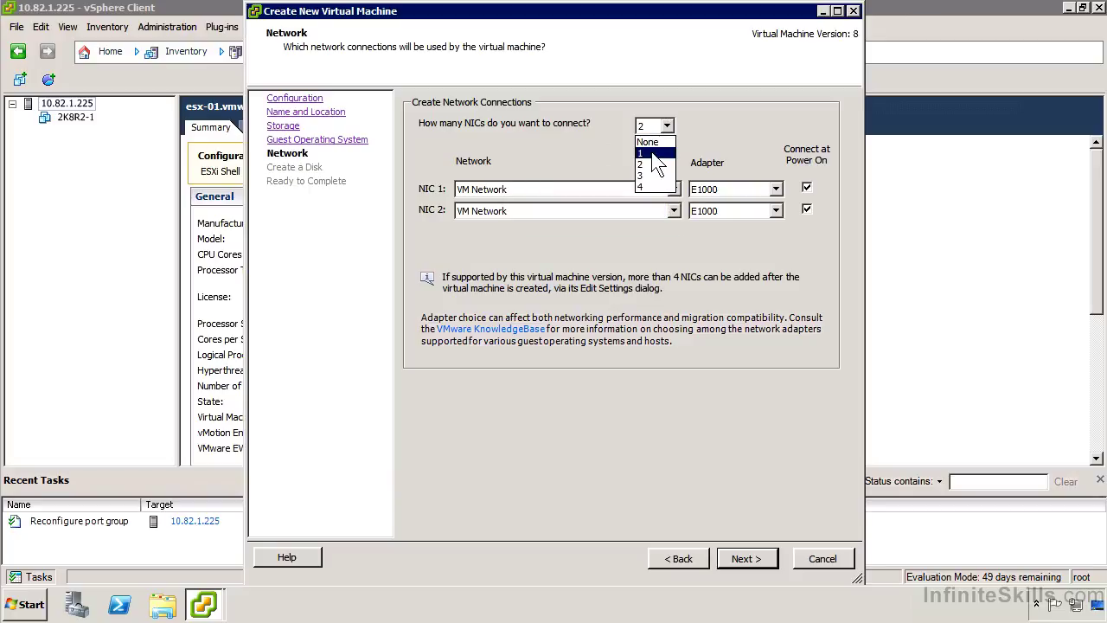
pyautogui.click(647, 153)
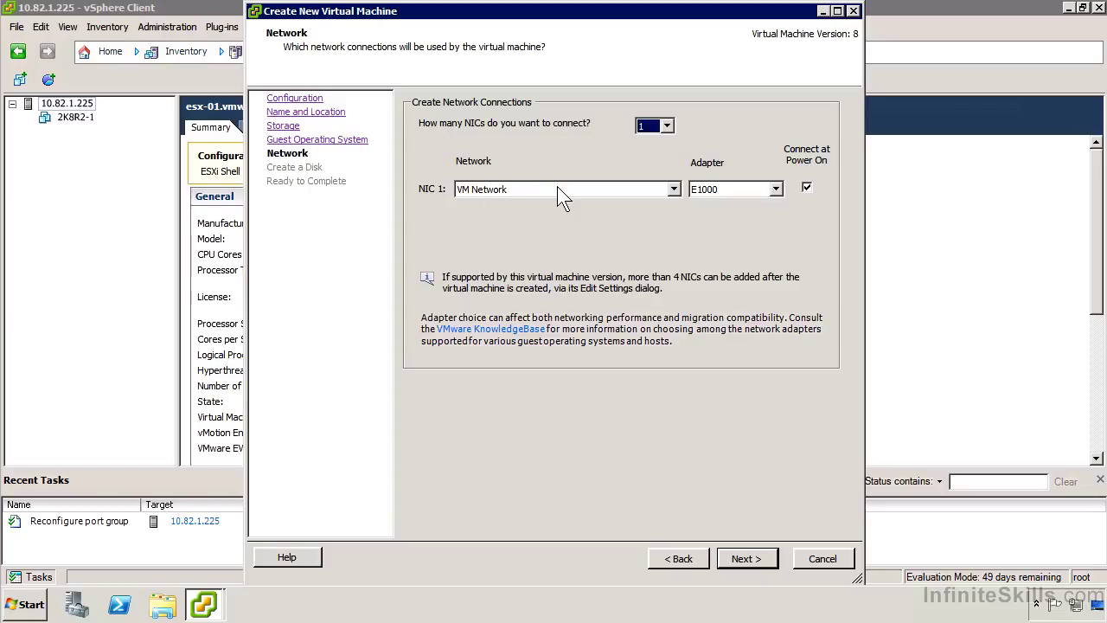
# Check the adapter types for NIC 1, keep E1000 on VM Network, and accept the network settings
pyautogui.click(729, 188)
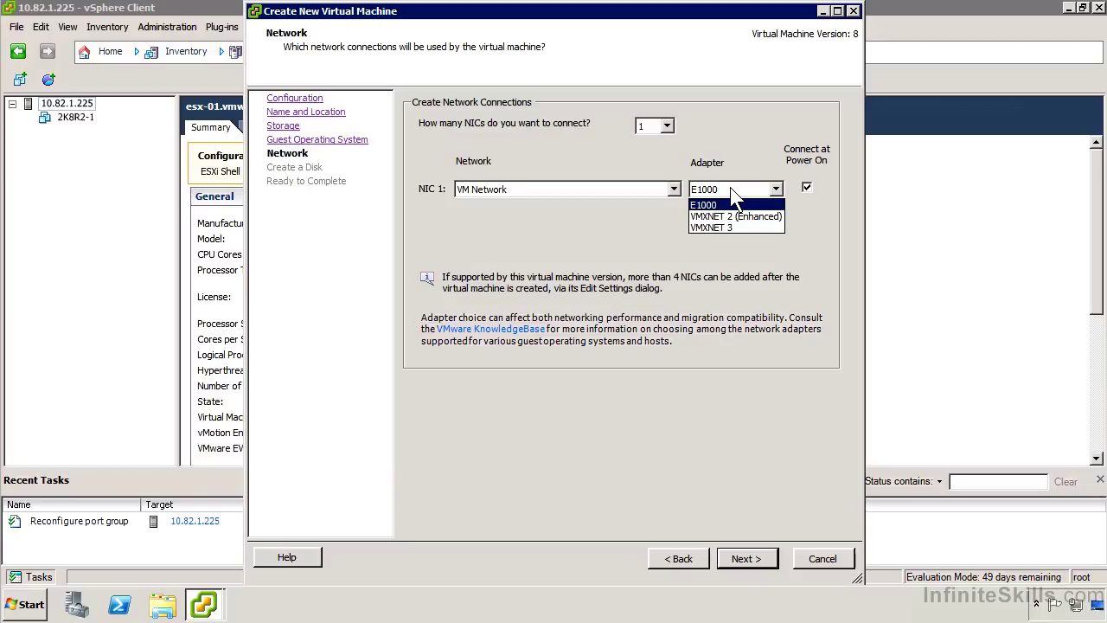
pyautogui.click(707, 193)
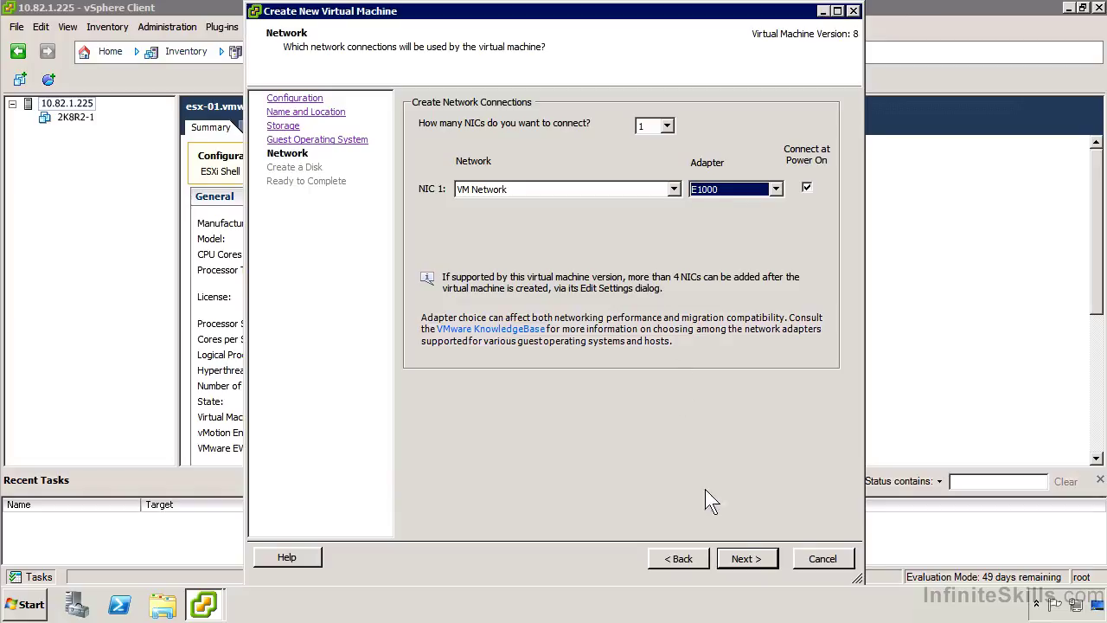
pyautogui.click(748, 558)
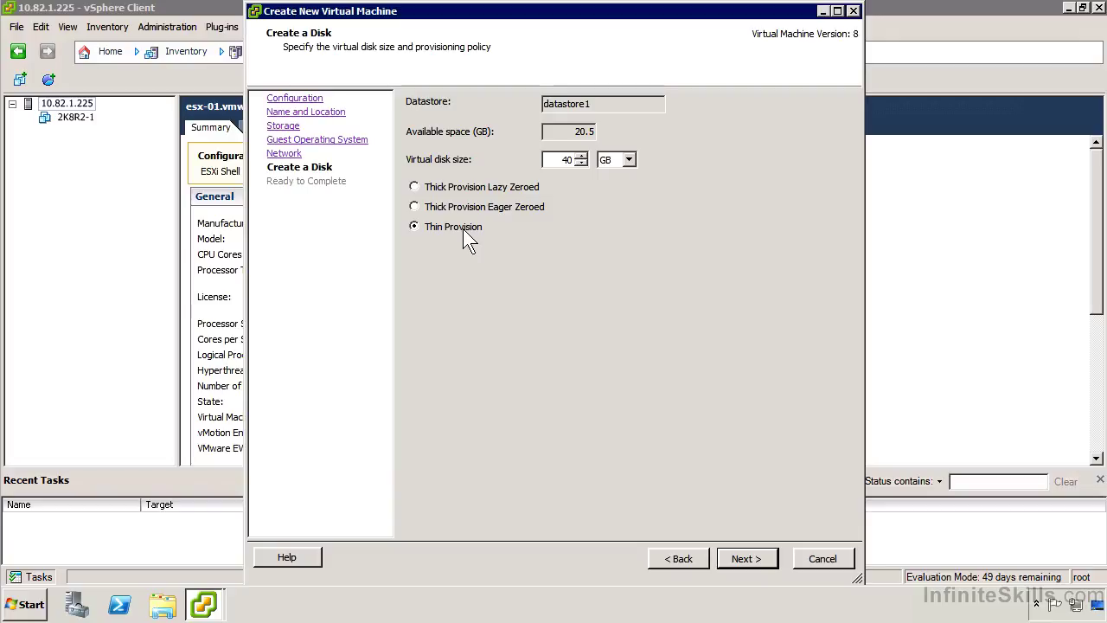
# Give the virtual machine a 40 GB Thin Provision disk, accept the capacity overcommitment, and finish creating it
pyautogui.press('Return')
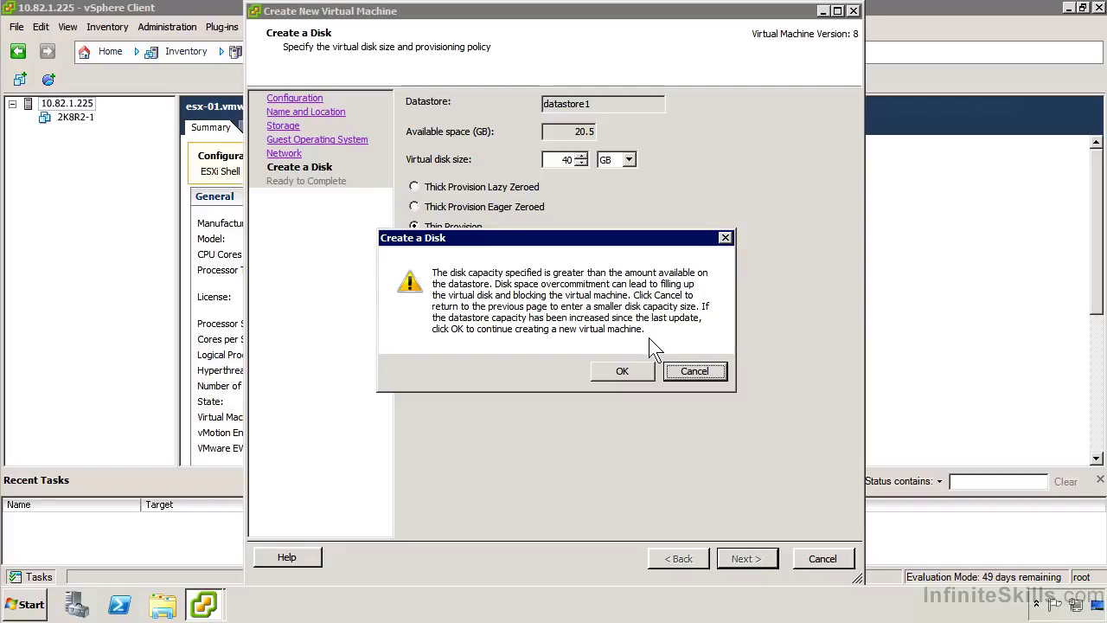
pyautogui.click(631, 375)
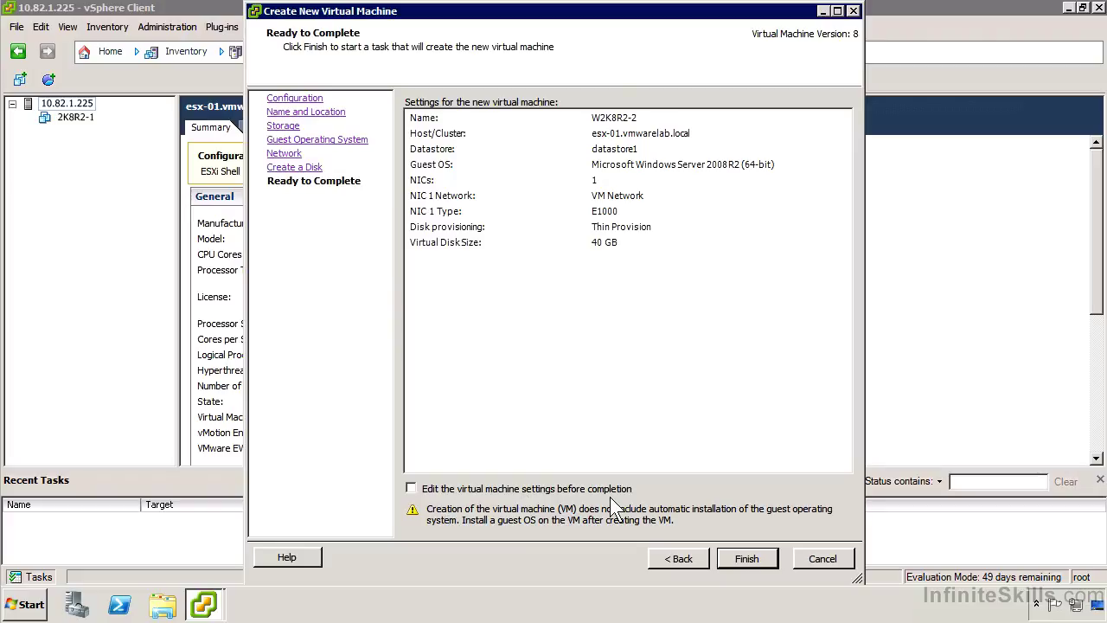
pyautogui.click(745, 557)
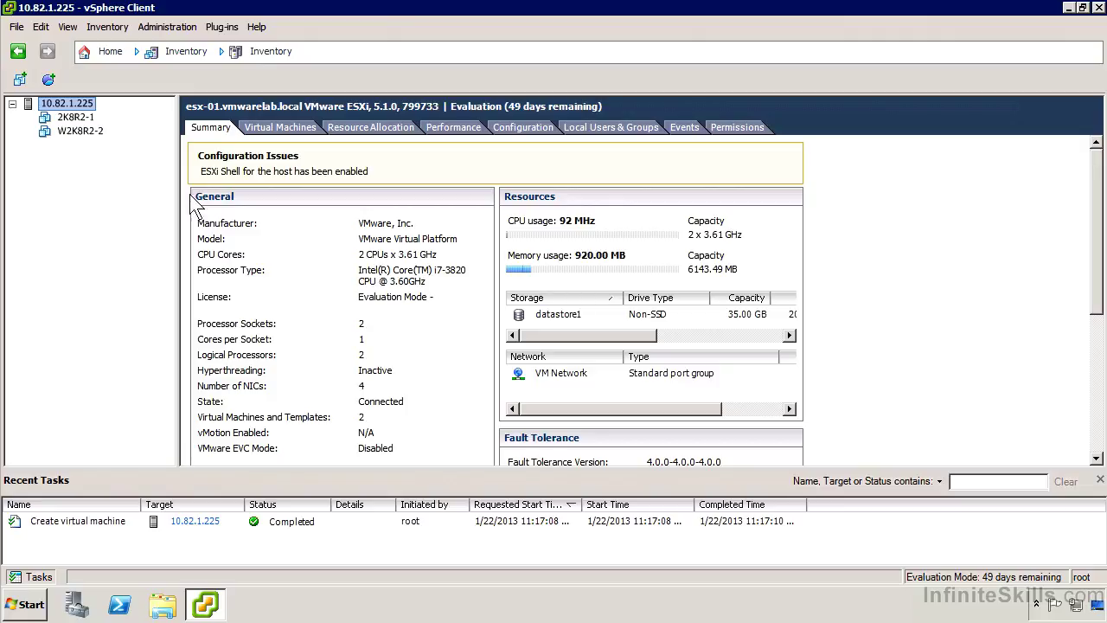
# Power on the W2K8R2-2 virtual machine and open its console
pyautogui.rightClick(74, 132)
pyautogui.moveTo(151, 141)
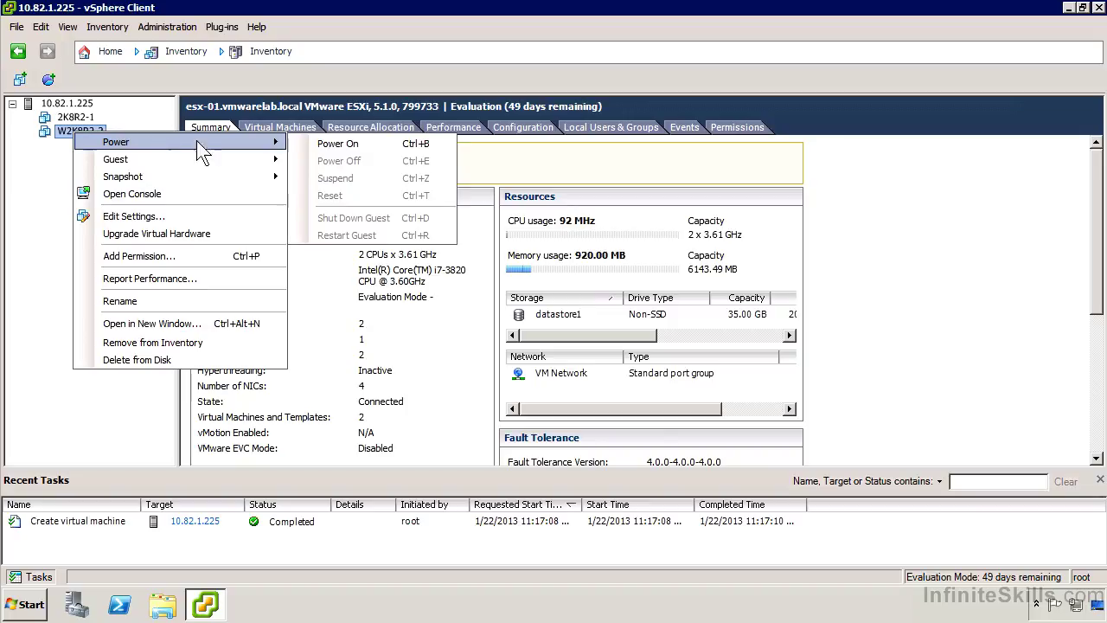
pyautogui.click(337, 143)
pyautogui.rightClick(74, 134)
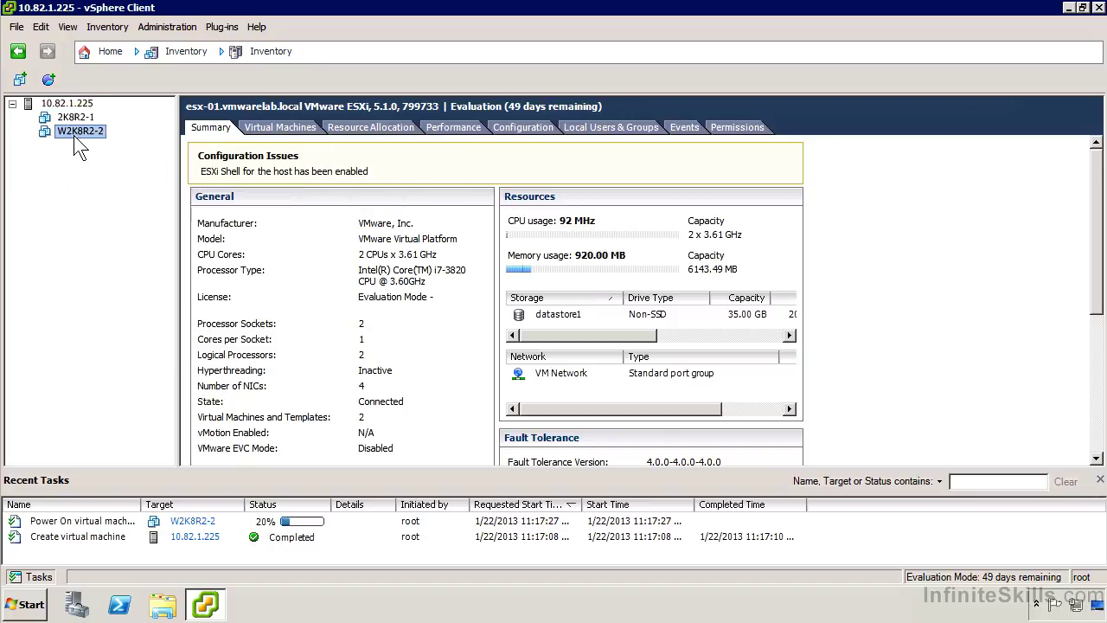
pyautogui.click(165, 204)
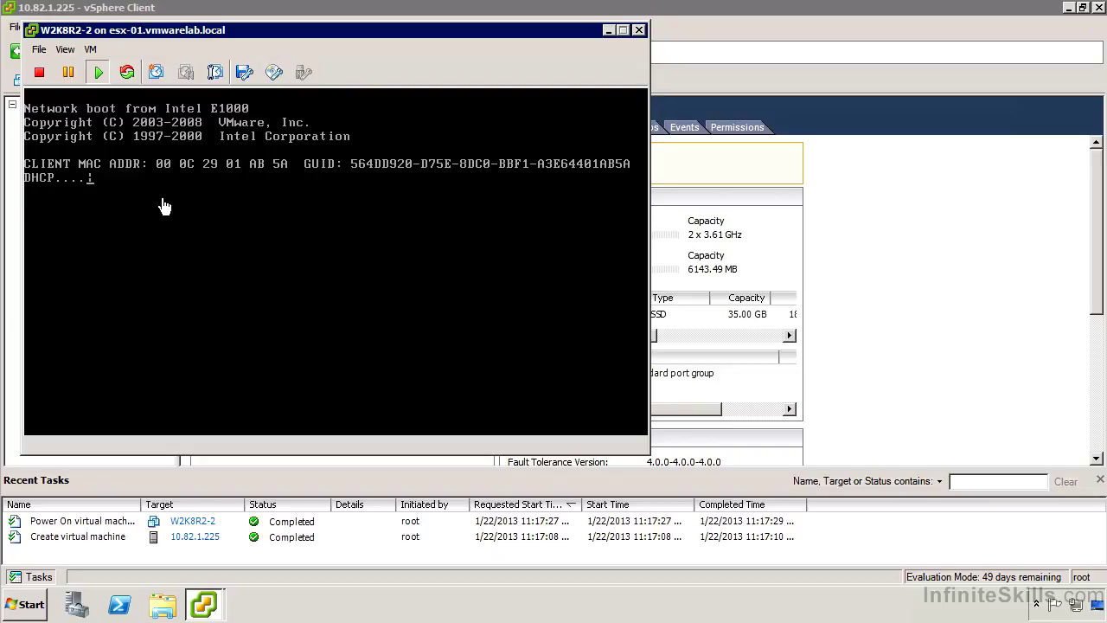
# Cancel the network boot inside the W2K8R2-2 console and release the cursor from it
pyautogui.click(164, 206)
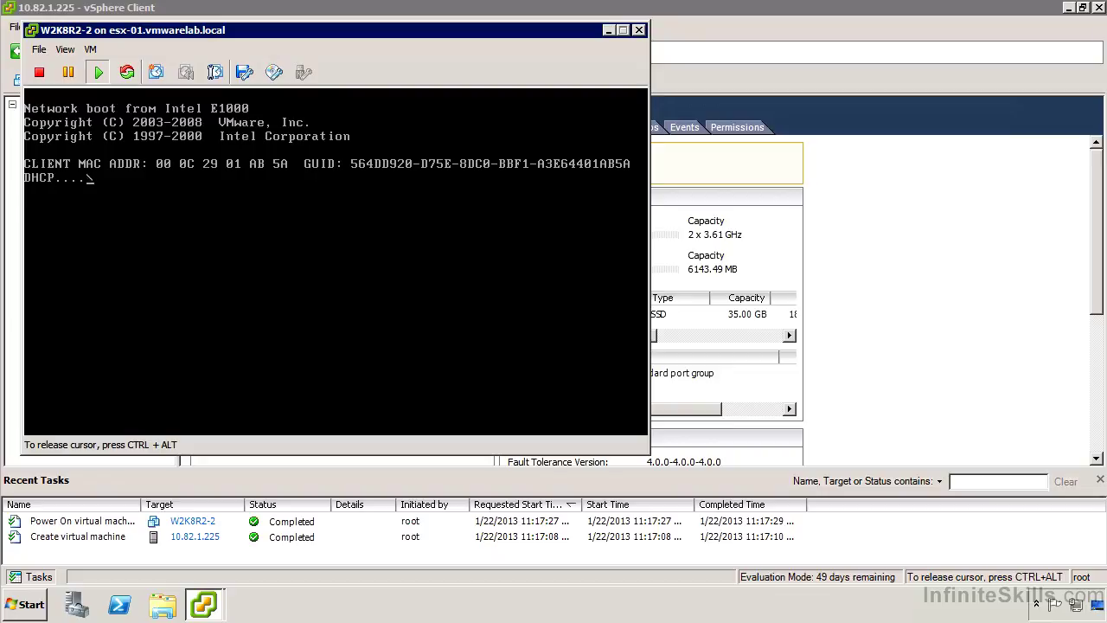
pyautogui.press('Escape')
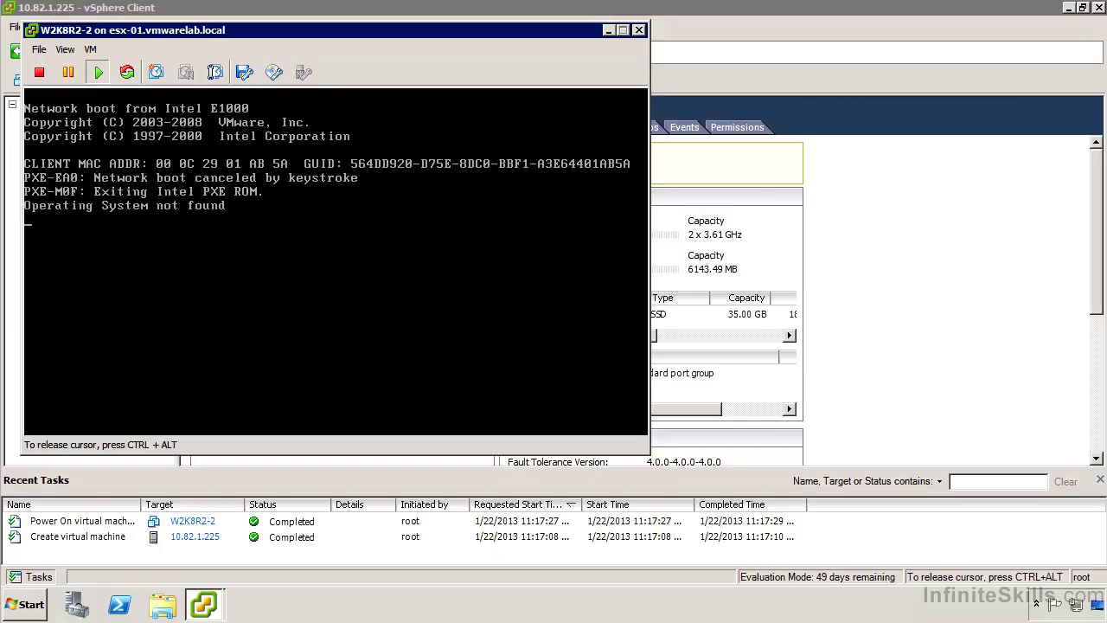
pyautogui.hotkey('ctrl', 'alt')
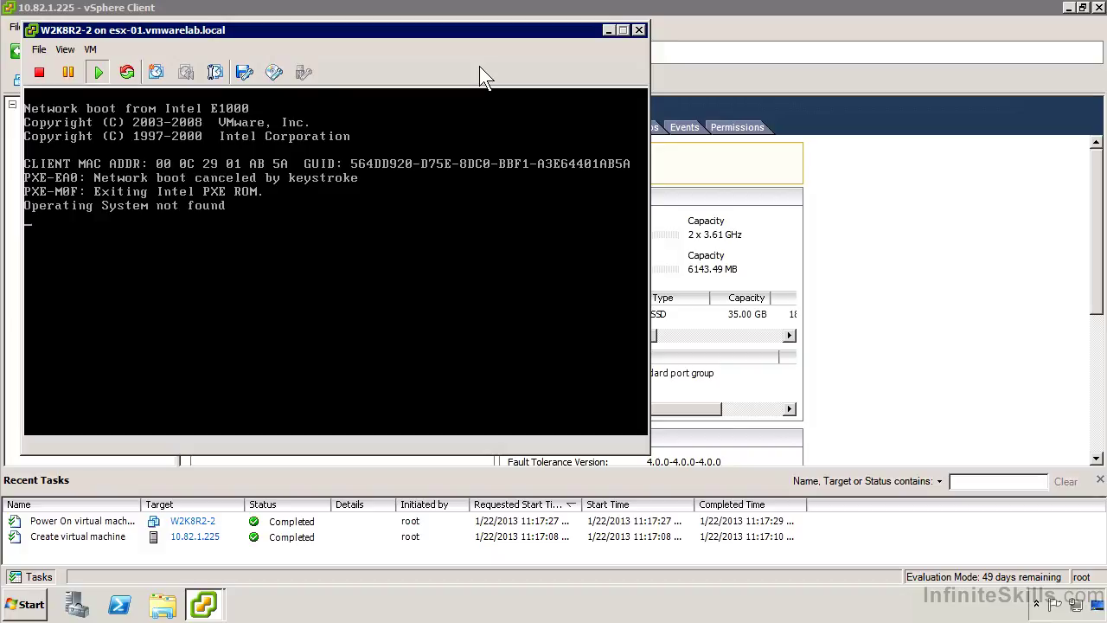
# Review the media connection options for CD/DVD drive 1 in the virtual machine console
pyautogui.click(282, 74)
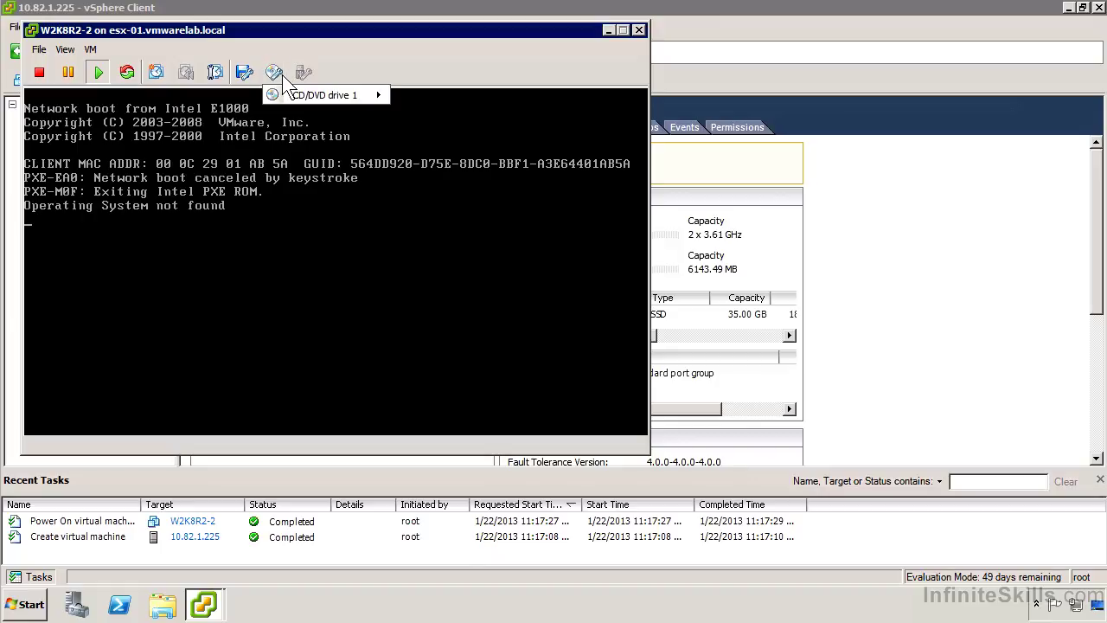
pyautogui.moveTo(328, 93)
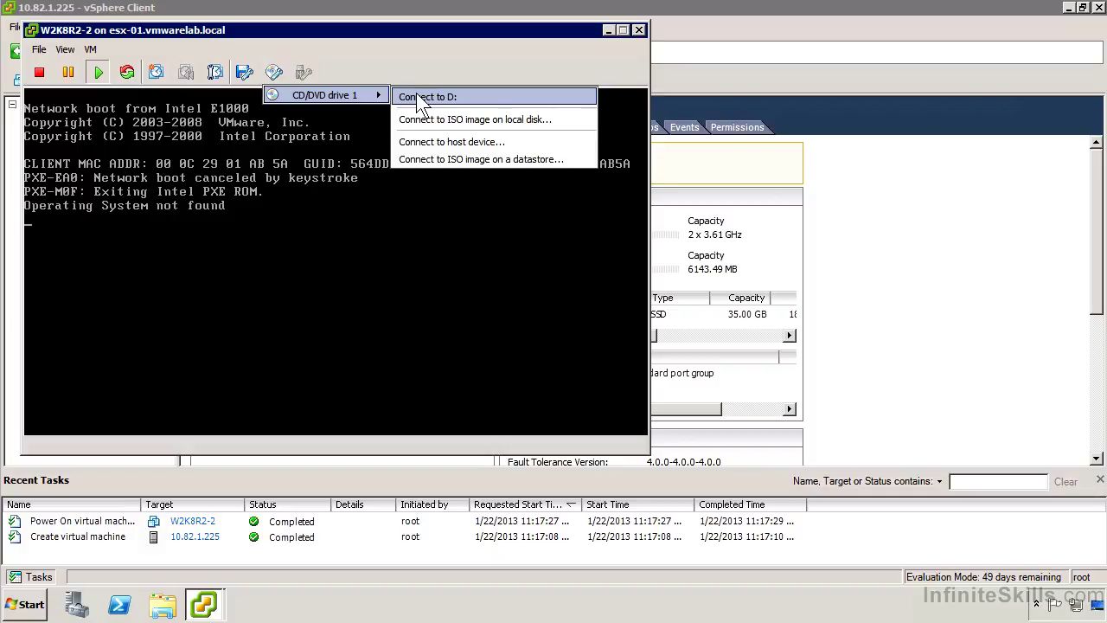
pyautogui.click(567, 165)
pyautogui.hotkey('ctrl', 'alt')
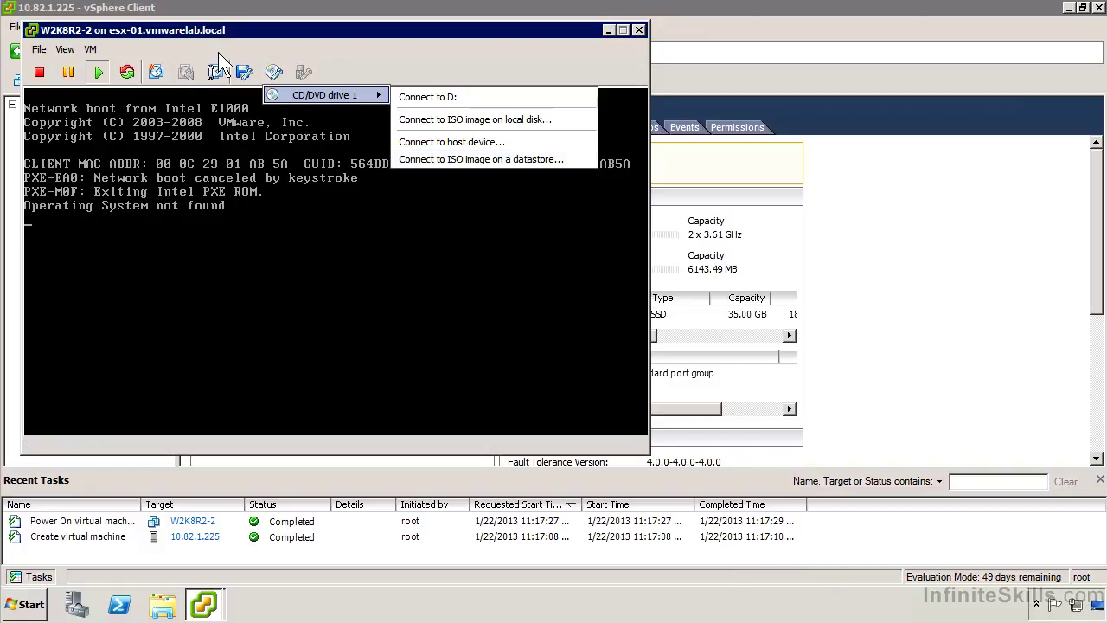
# In the W2K8R2-2 virtual machine's settings, point CD/DVD drive 1 to the Windows datastore ISO file in datastore1's ISO folder
pyautogui.click(90, 49)
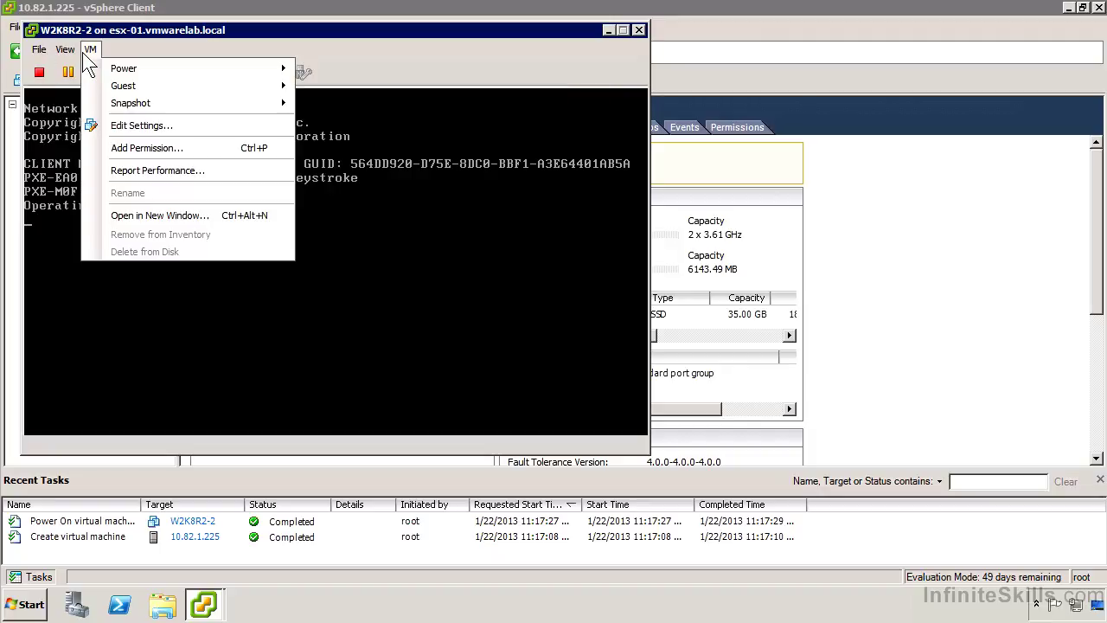
pyautogui.click(142, 125)
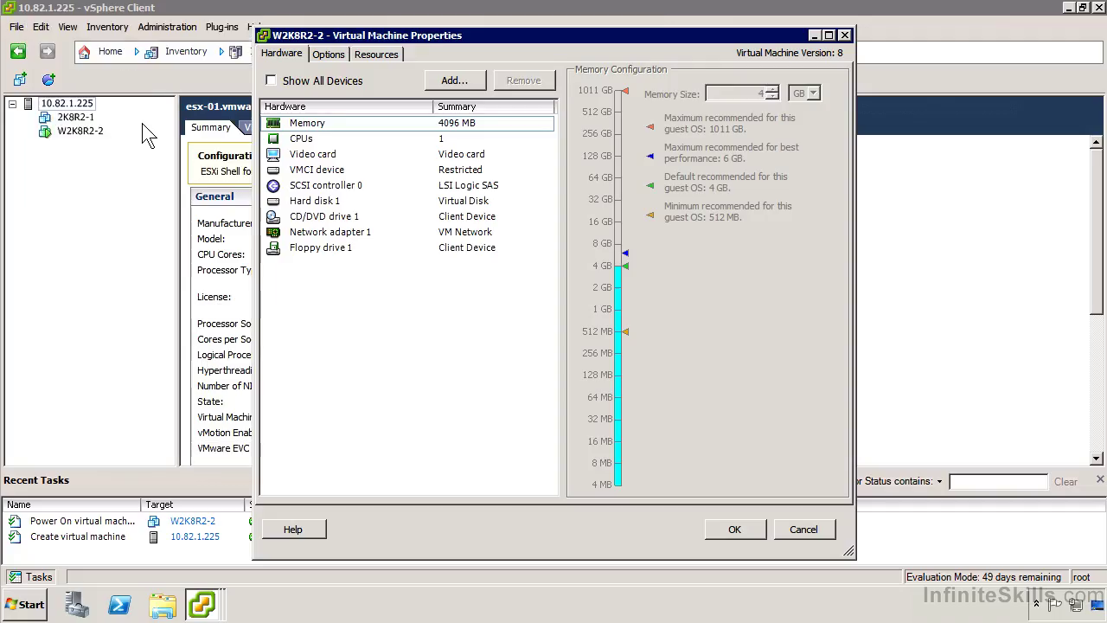
pyautogui.click(318, 216)
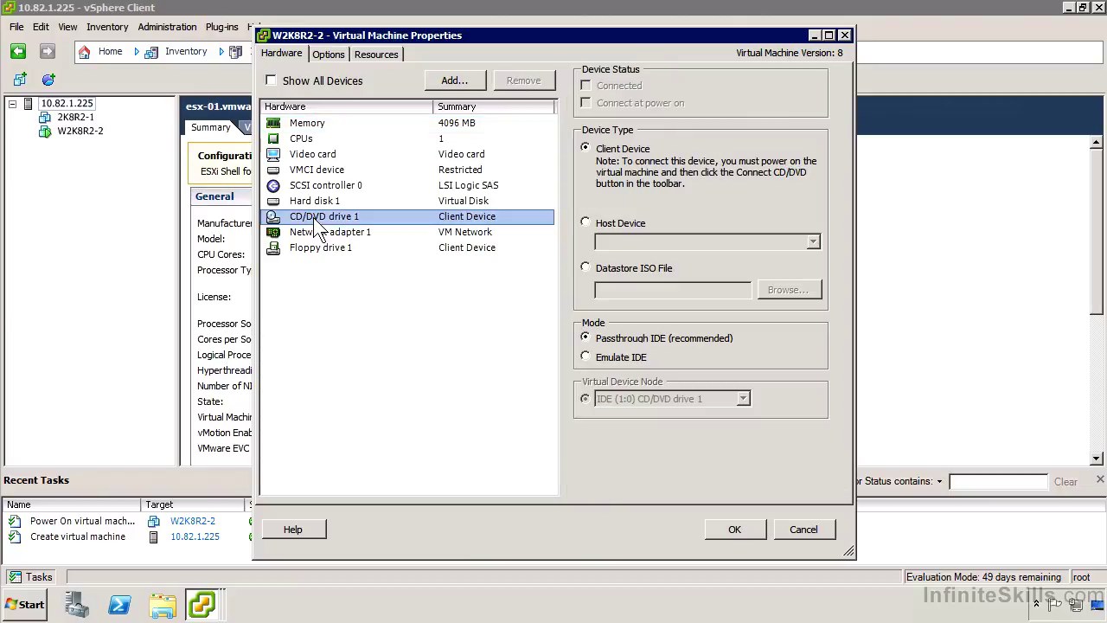
pyautogui.click(598, 264)
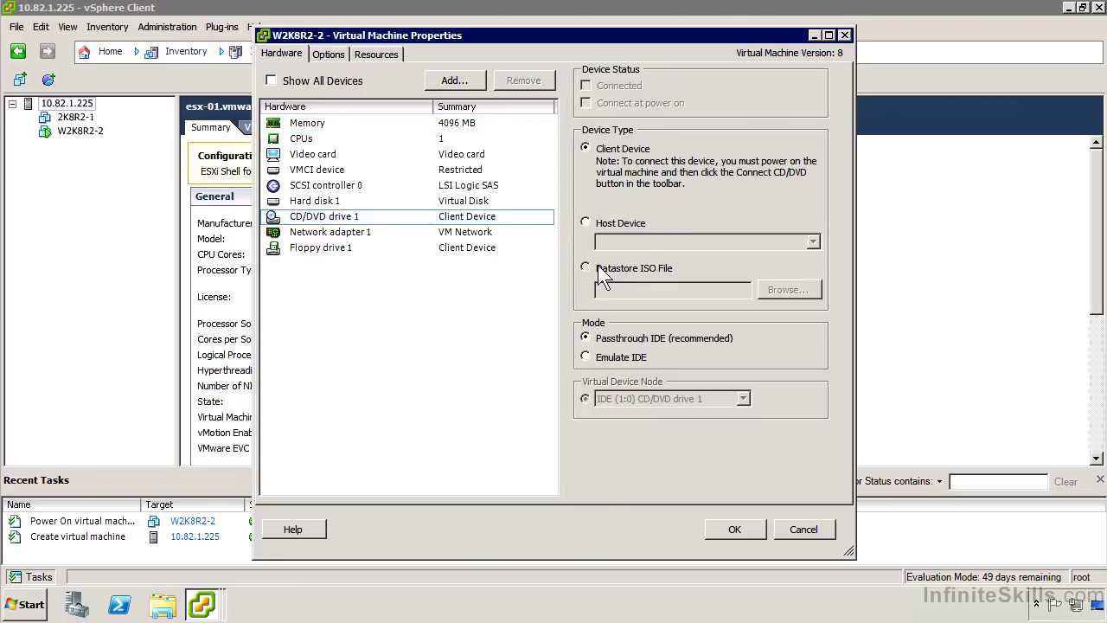
pyautogui.click(786, 290)
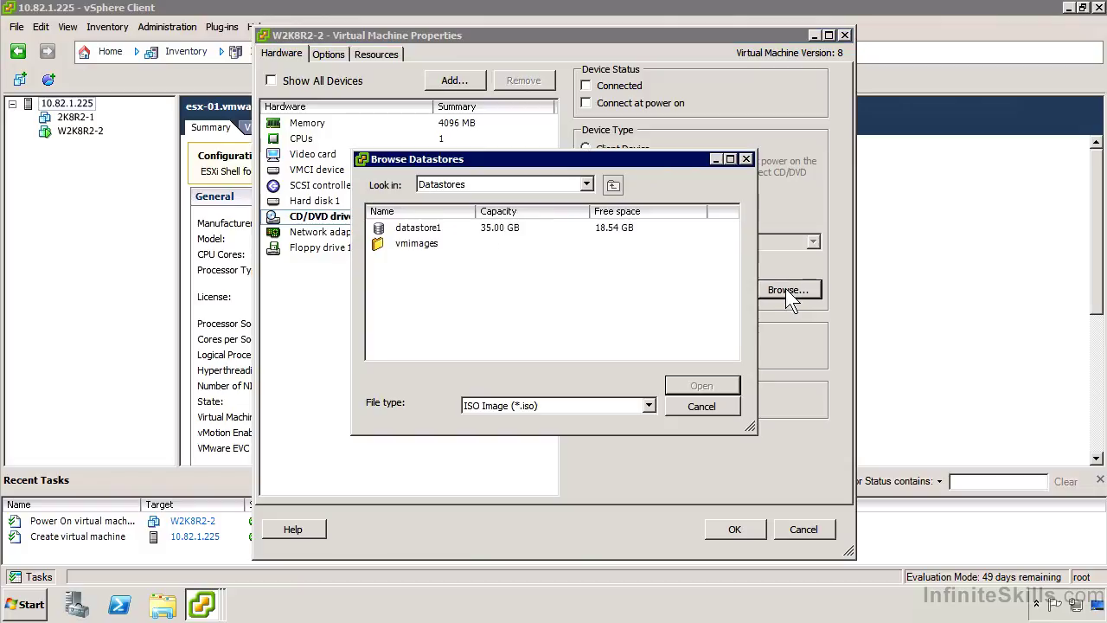
pyautogui.doubleClick(429, 230)
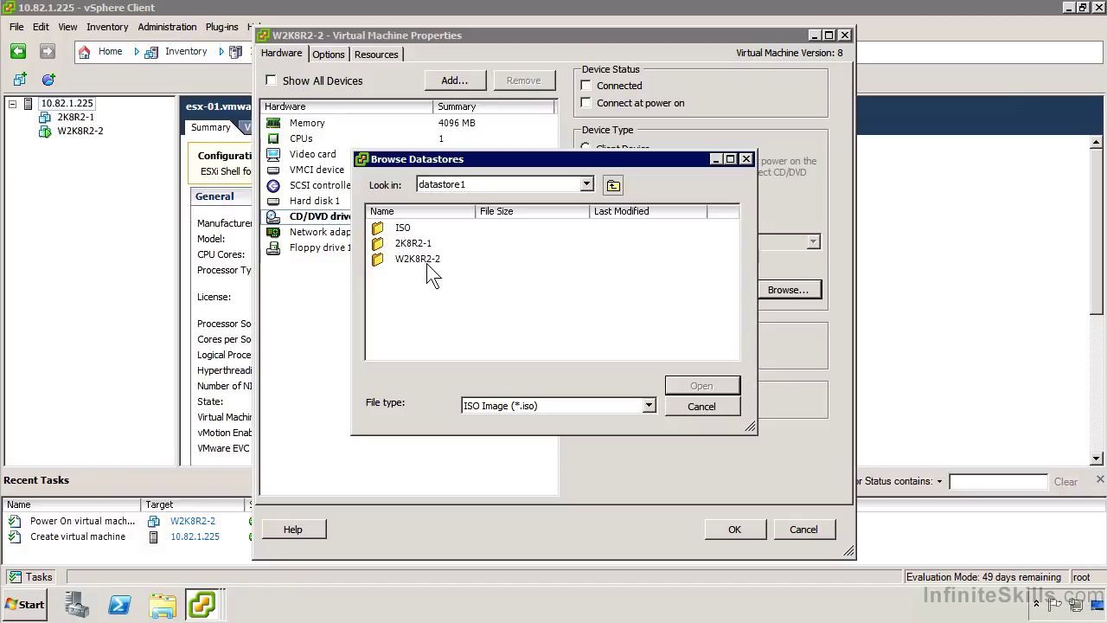
pyautogui.click(407, 231)
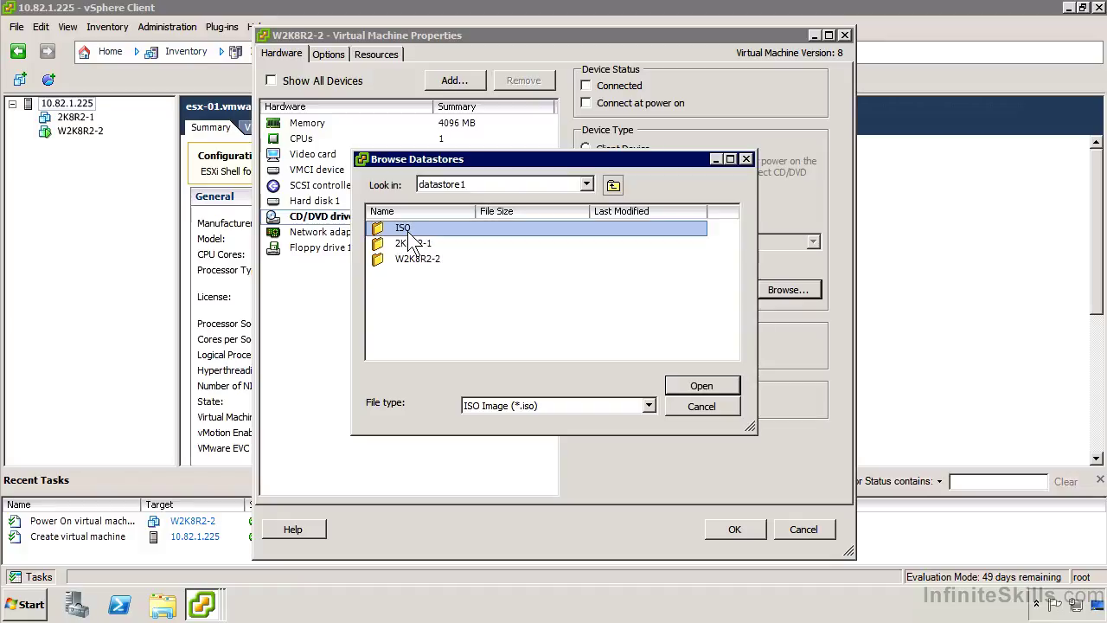
pyautogui.doubleClick(407, 231)
pyautogui.doubleClick(450, 227)
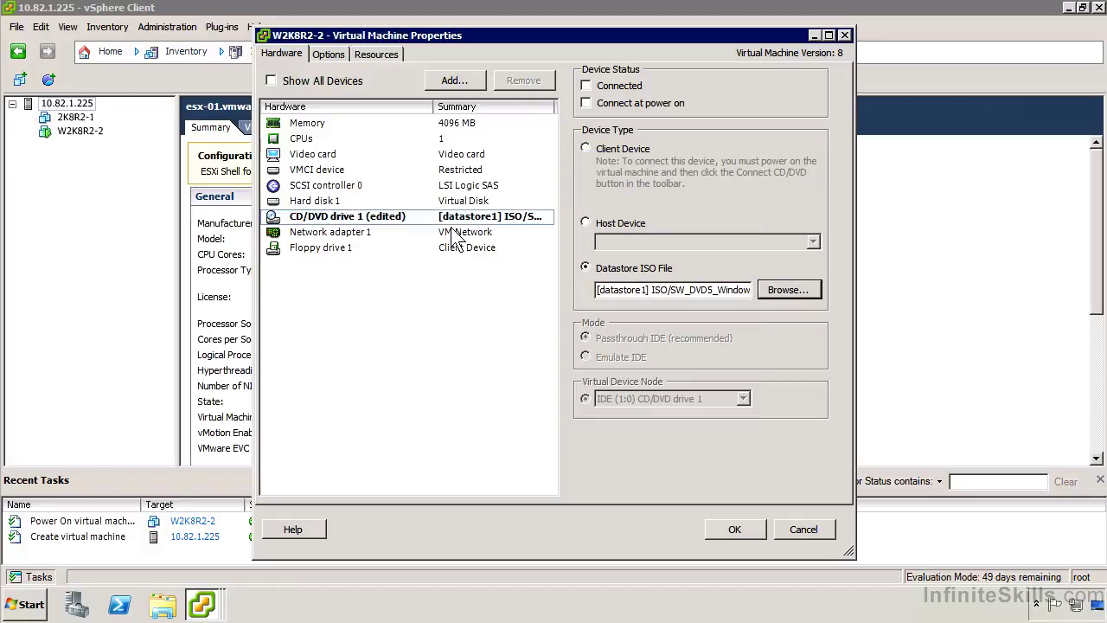
# Set CD/DVD drive 1 to Connected and Connect at power on, and apply the virtual machine settings
pyautogui.click(593, 105)
pyautogui.click(591, 86)
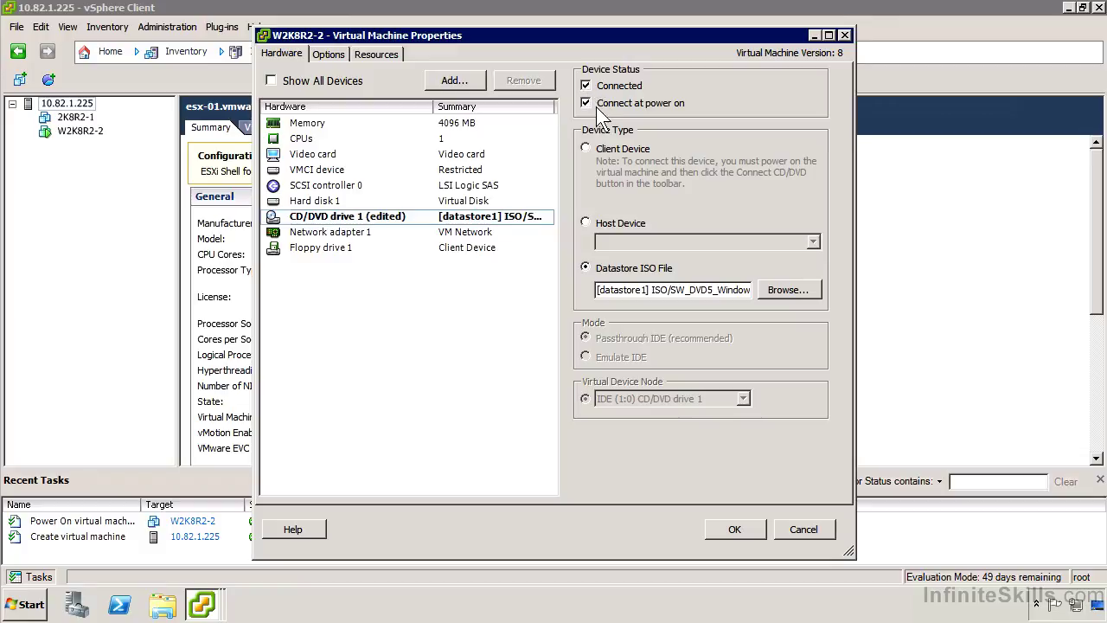
pyautogui.click(734, 529)
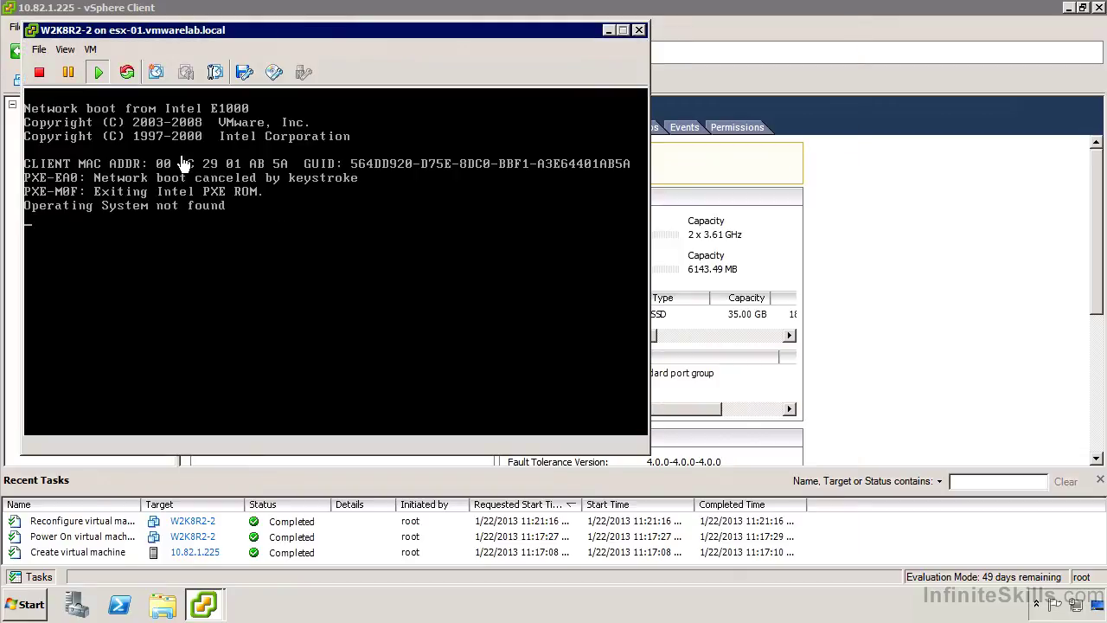
# Reset the W2K8R2-2 virtual machine and confirm the reset so that it boots from the attached ISO
pyautogui.click(90, 49)
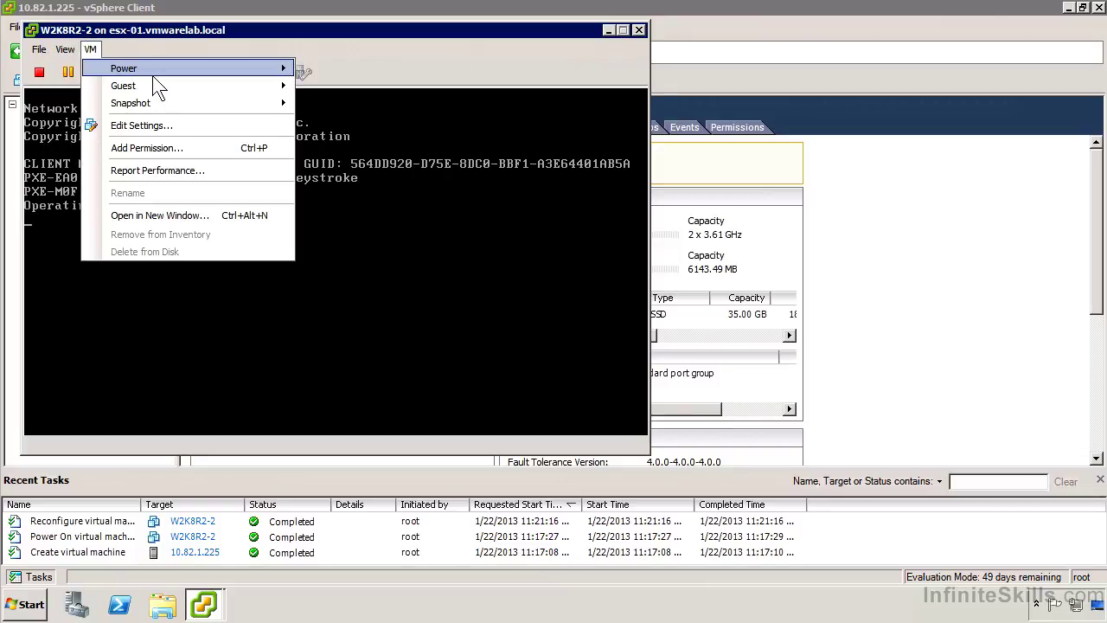
pyautogui.moveTo(156, 69)
pyautogui.click(396, 124)
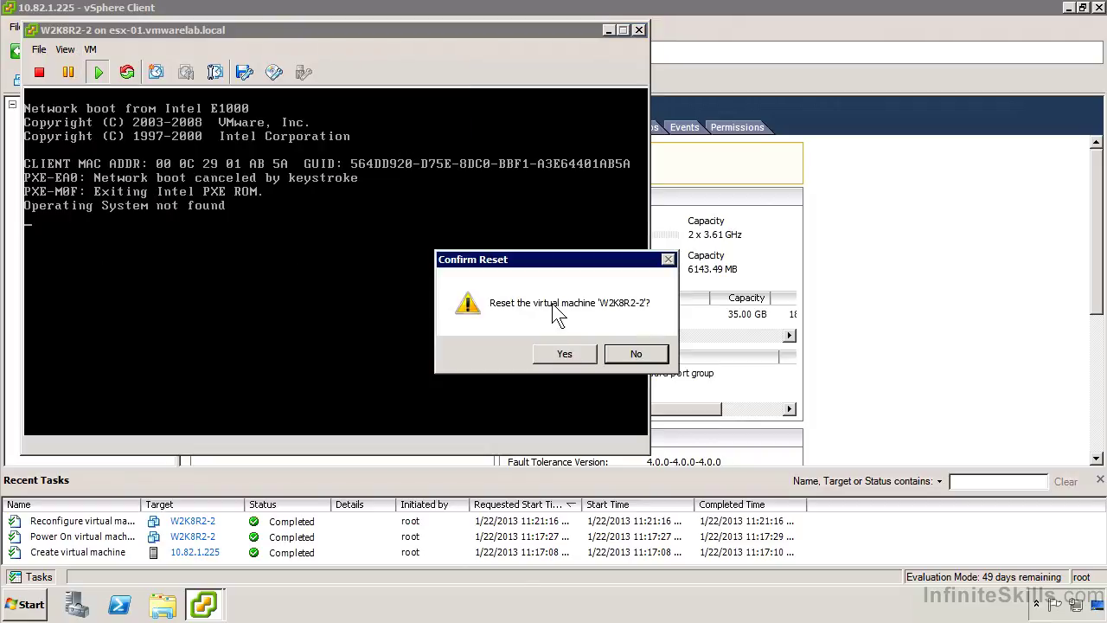
pyautogui.click(568, 353)
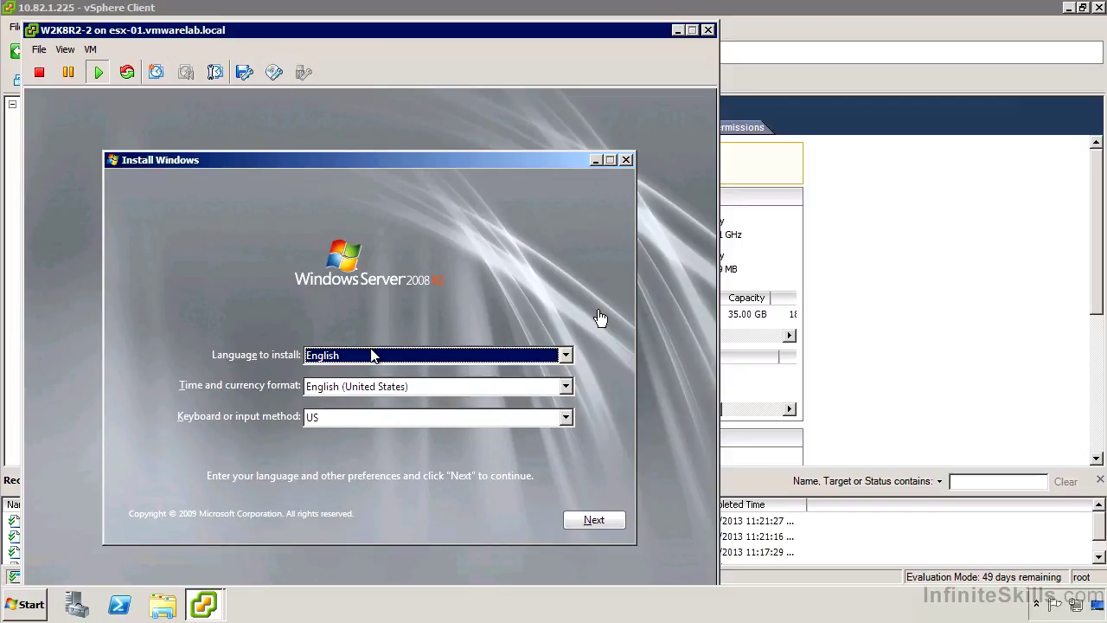
# In the virtual machine console, accept the English and US regional defaults of Windows Setup and start the installation
pyautogui.click(601, 318)
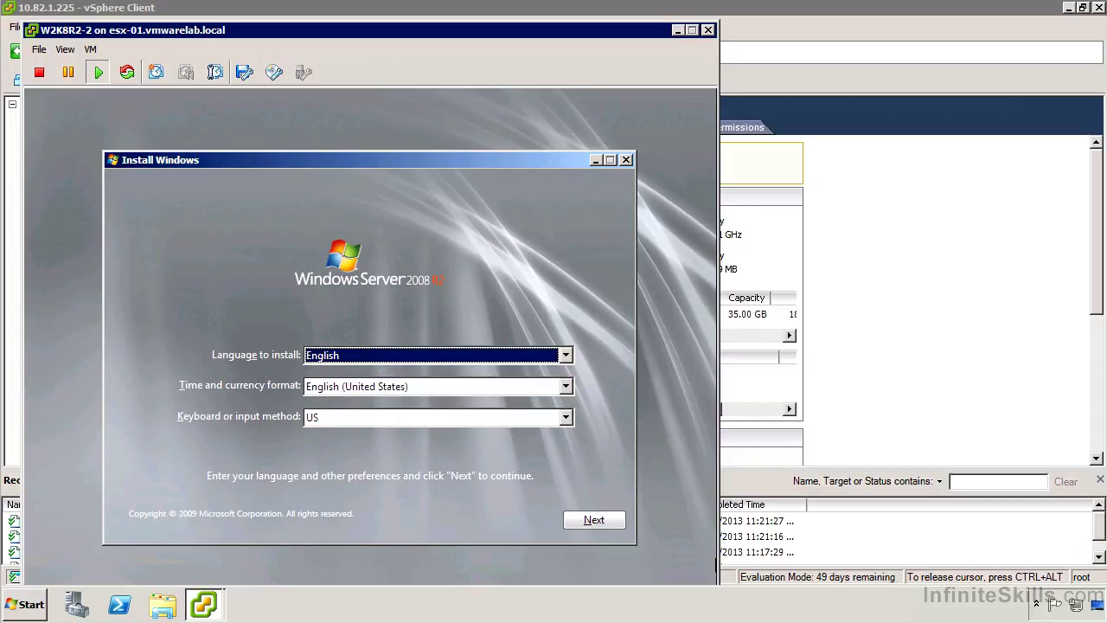
pyautogui.click(593, 520)
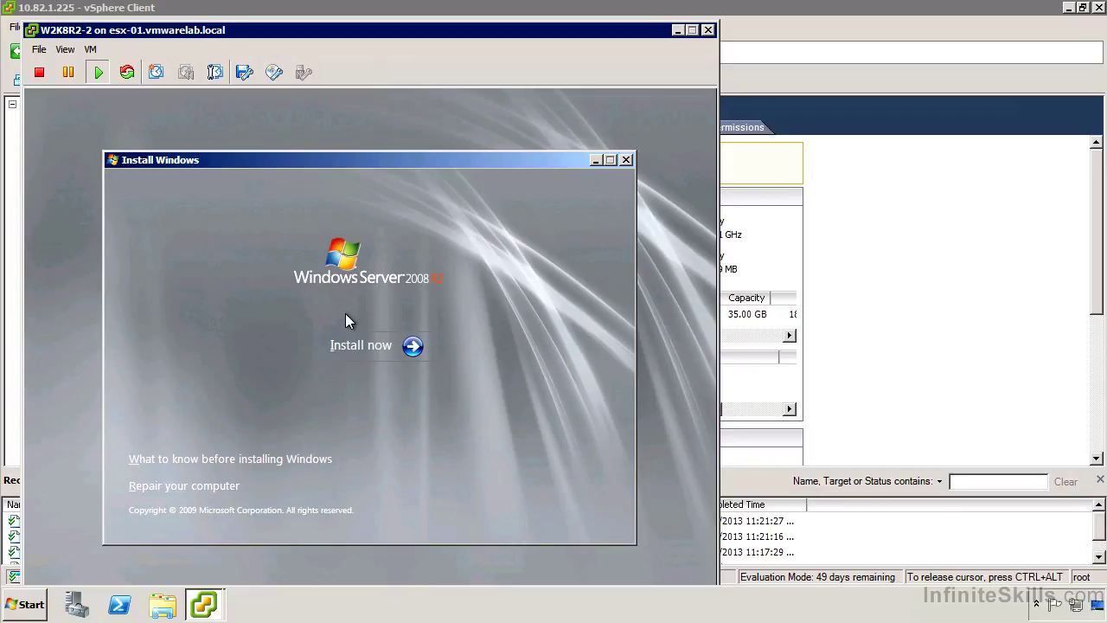
pyautogui.click(356, 344)
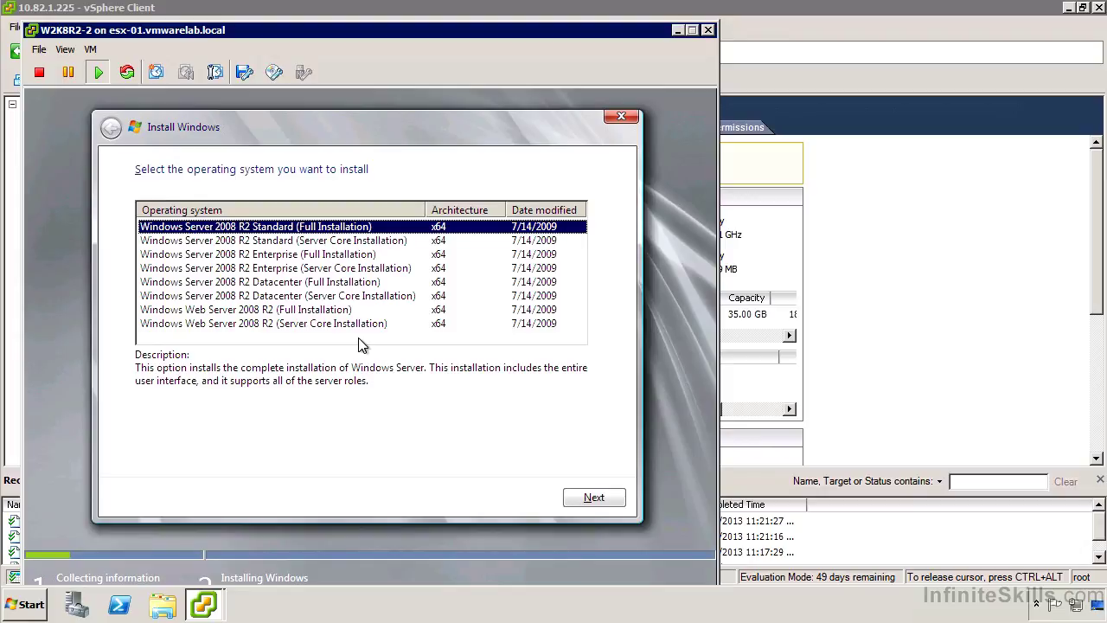
# Choose Windows Server 2008 R2 Standard (Full Installation) as the operating system and accept the license terms
pyautogui.press('Return')
pyautogui.hotkey('alt', 'a')
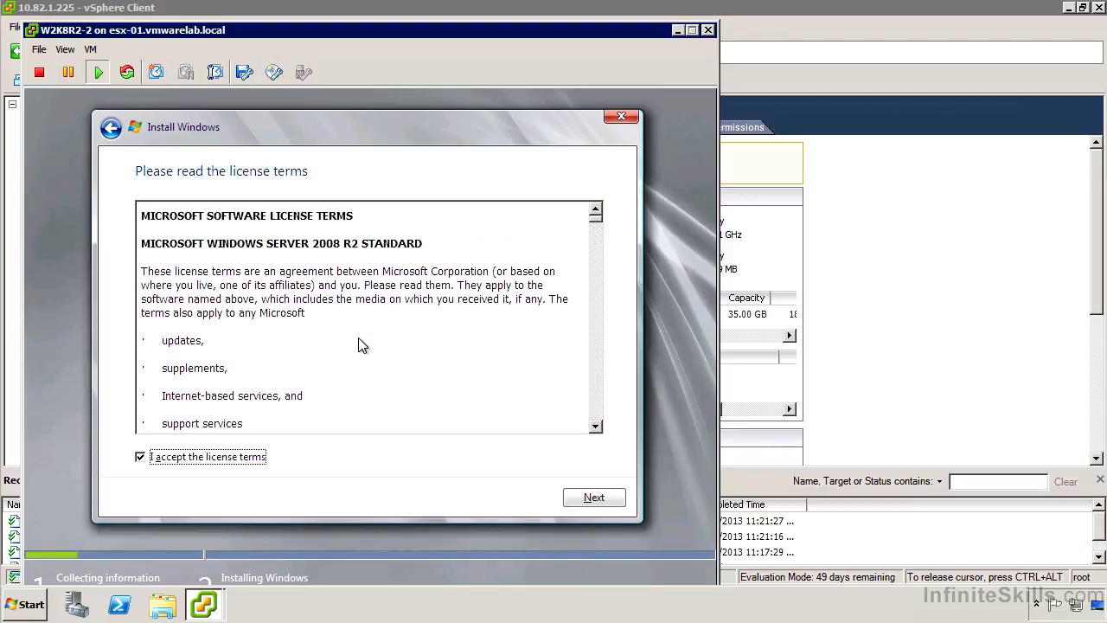
pyautogui.press('Return')
# Choose a custom installation and install Windows on the 40 GB Disk 0 Unallocated Space
pyautogui.click(372, 346)
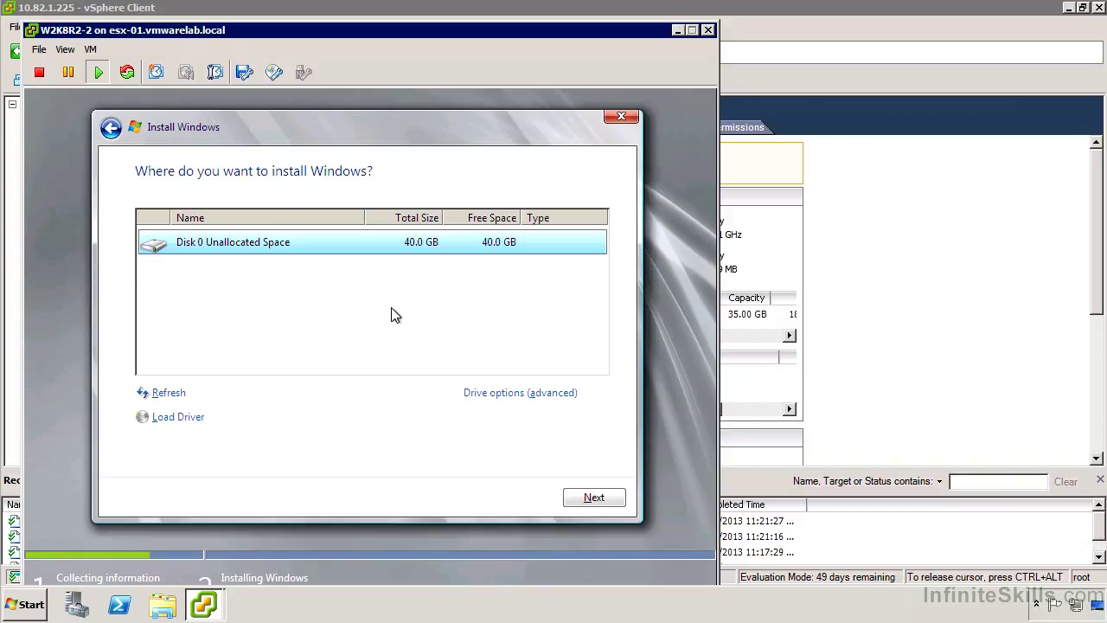
pyautogui.click(592, 498)
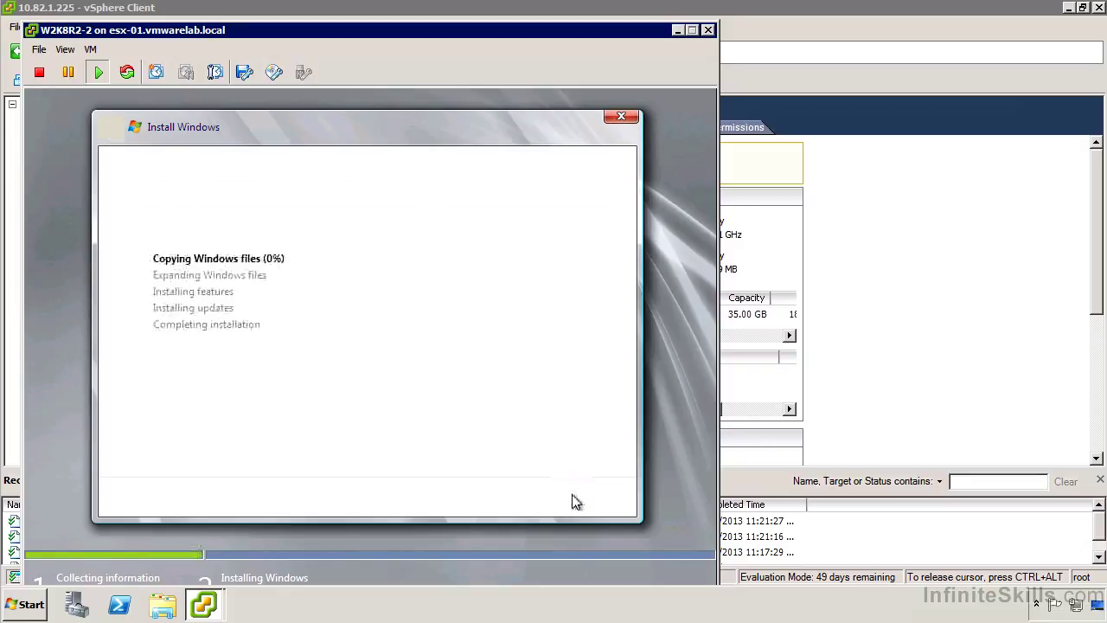